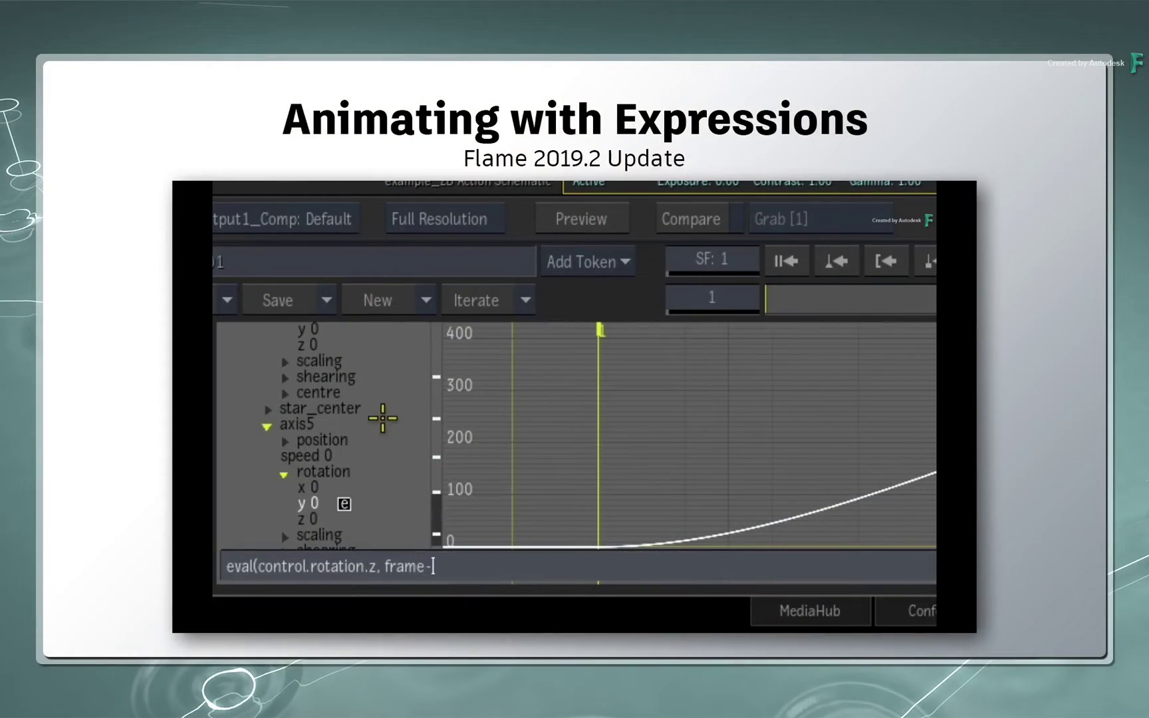
type("SelectionOrder")
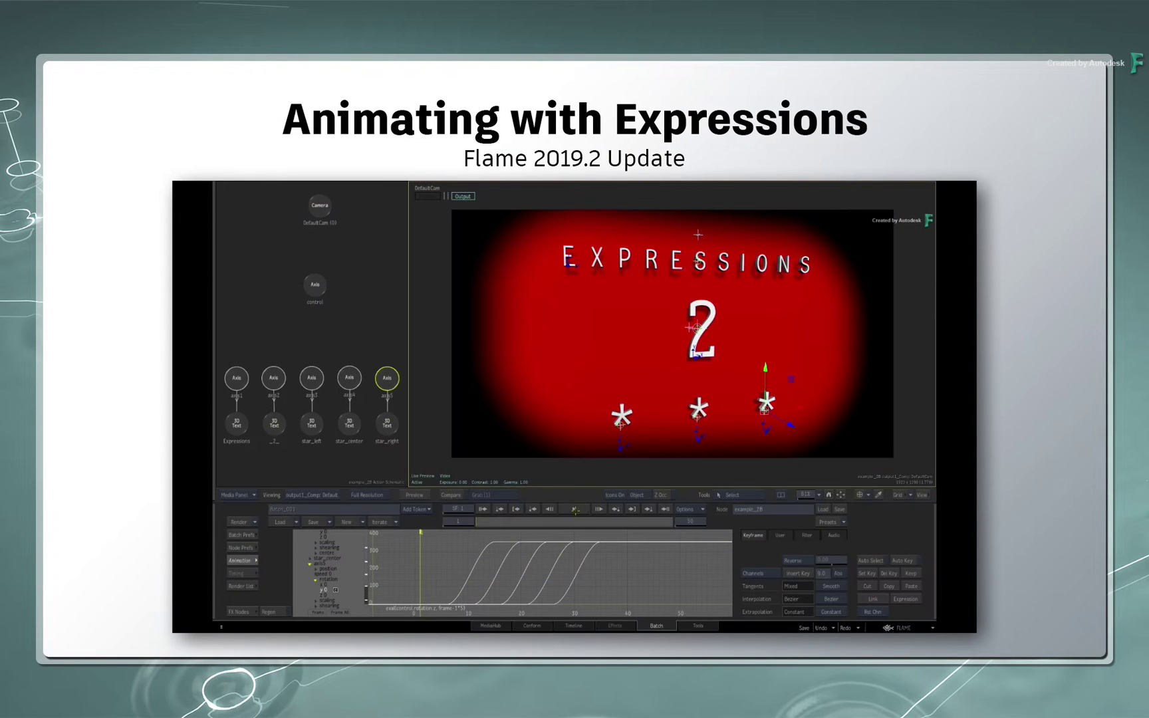
Play the example, then show the Expression_5 Action schematic in 2-Up view beside the result.
left_click(575, 509)
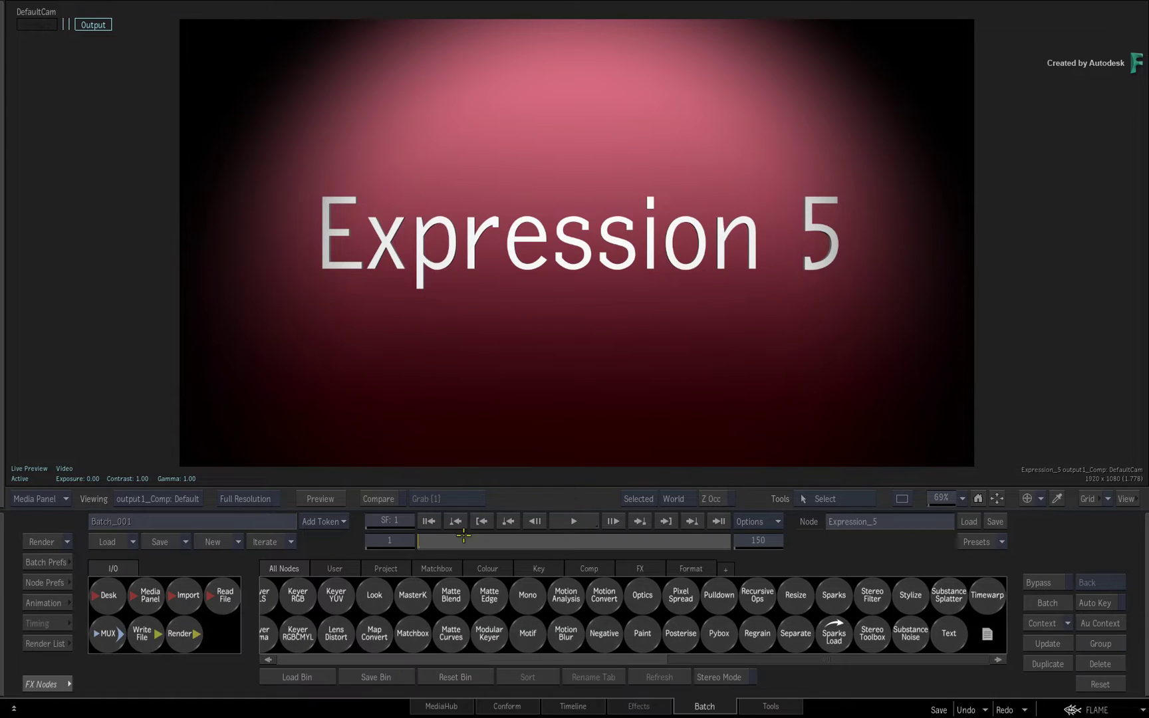
key("F4")
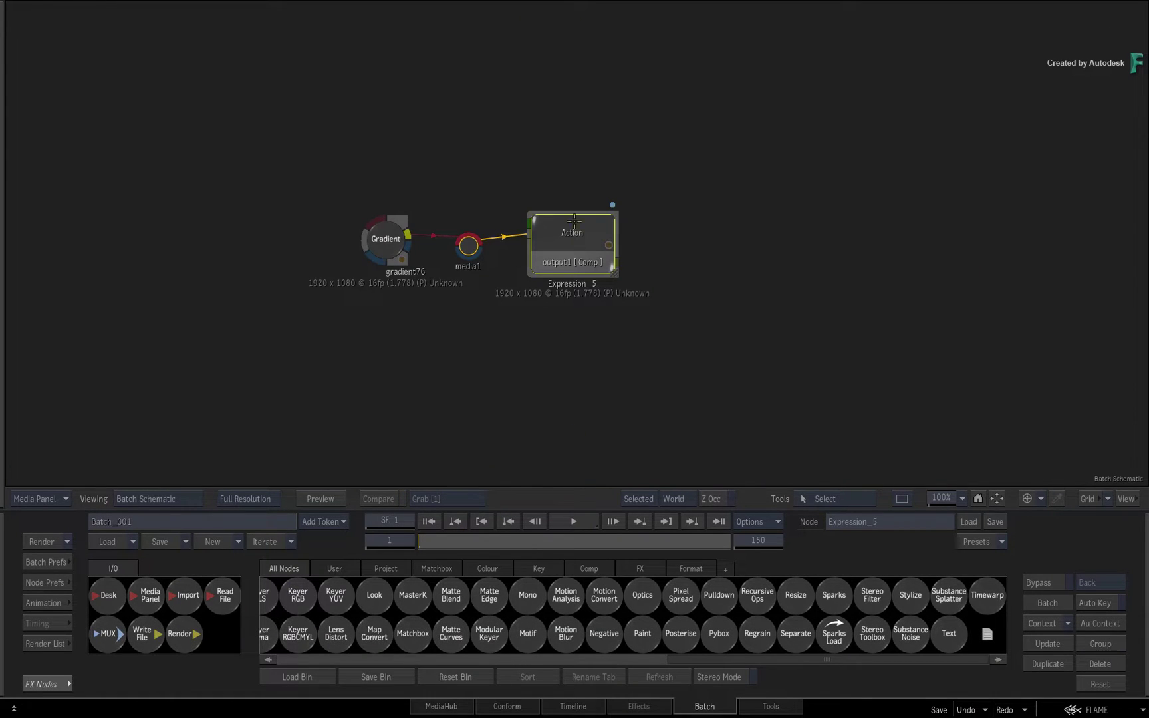
key("alt+2")
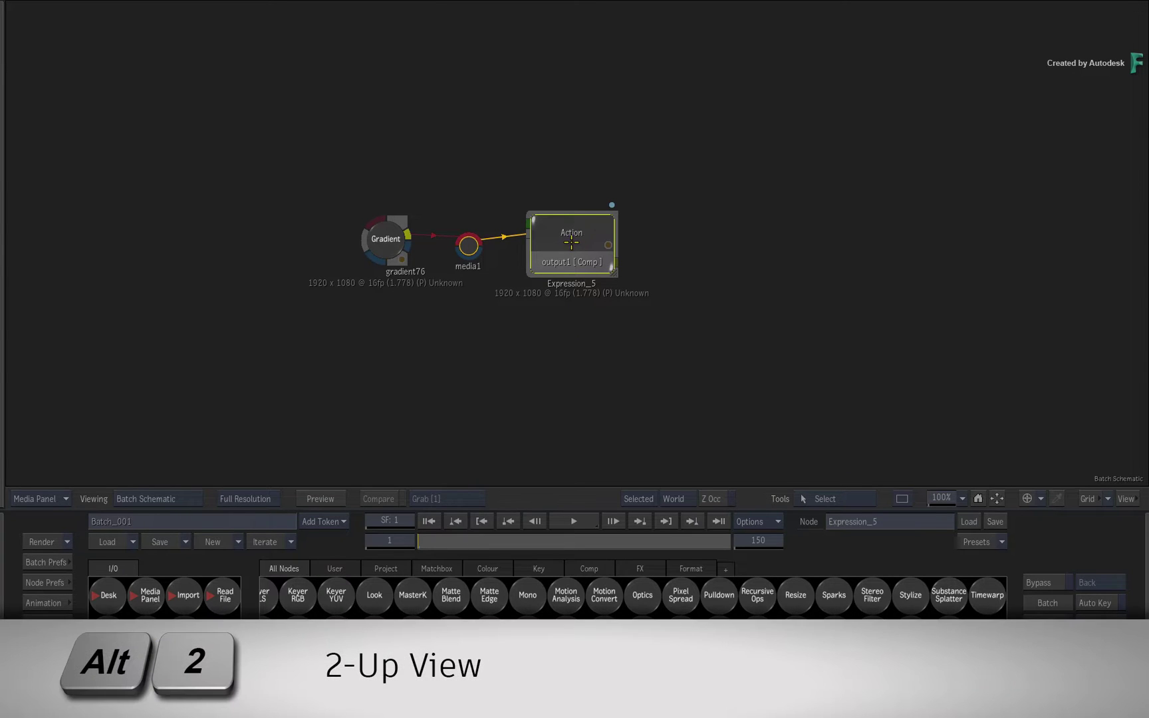
double_click(572, 242)
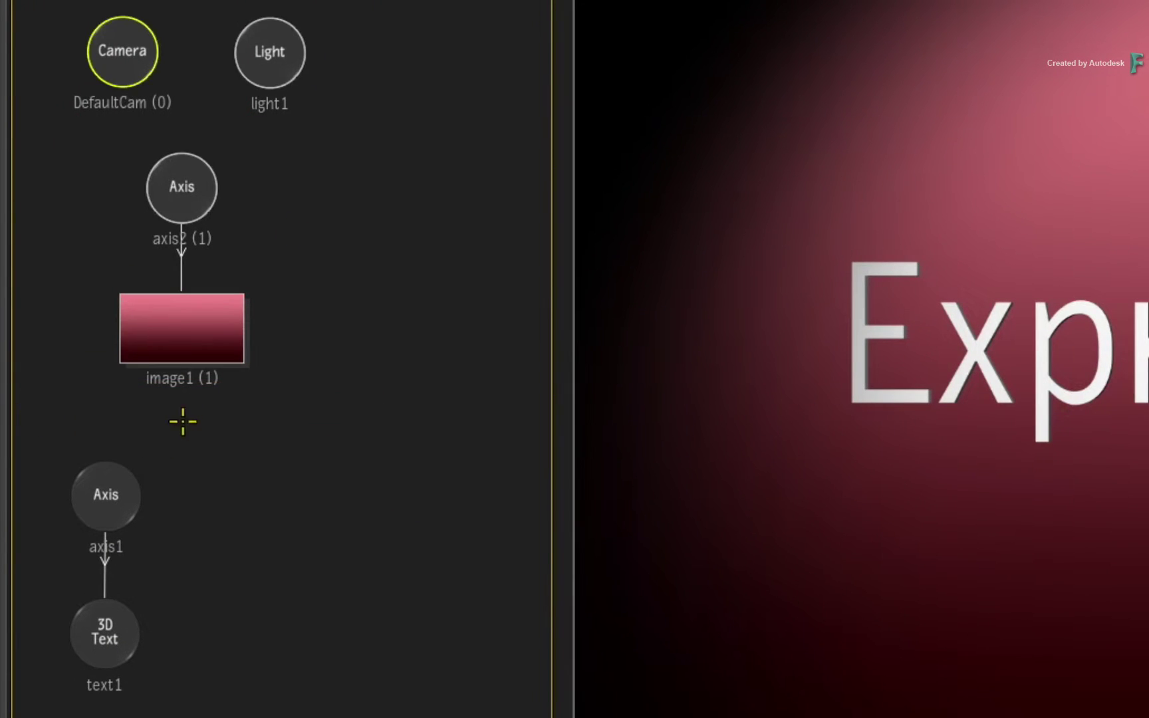
Select the schematic nodes and scrub to the clip end, then back to frame 1.
left_click_drag(184, 435, 82, 717)
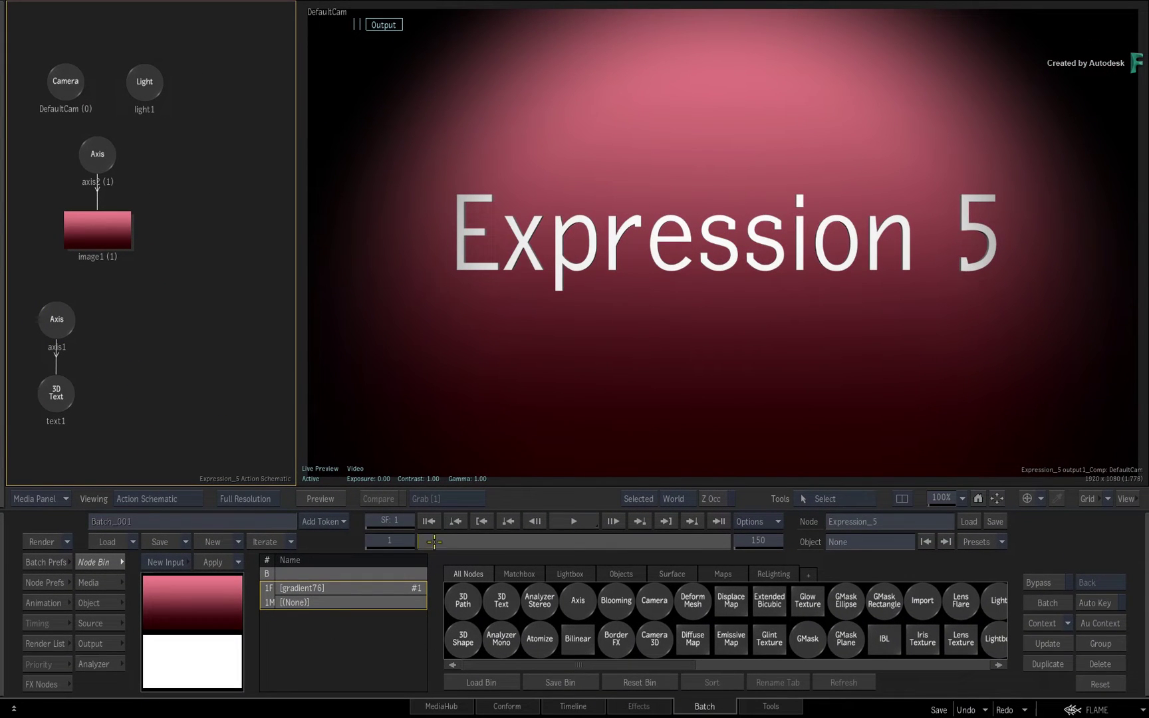
left_click_drag(434, 542, 709, 542)
left_click_drag(618, 546, 719, 541)
left_click_drag(598, 532, 259, 537)
Drive axis1's Z rotation with the expression sin(frame/3)*20 in the Animation editor.
double_click(57, 317)
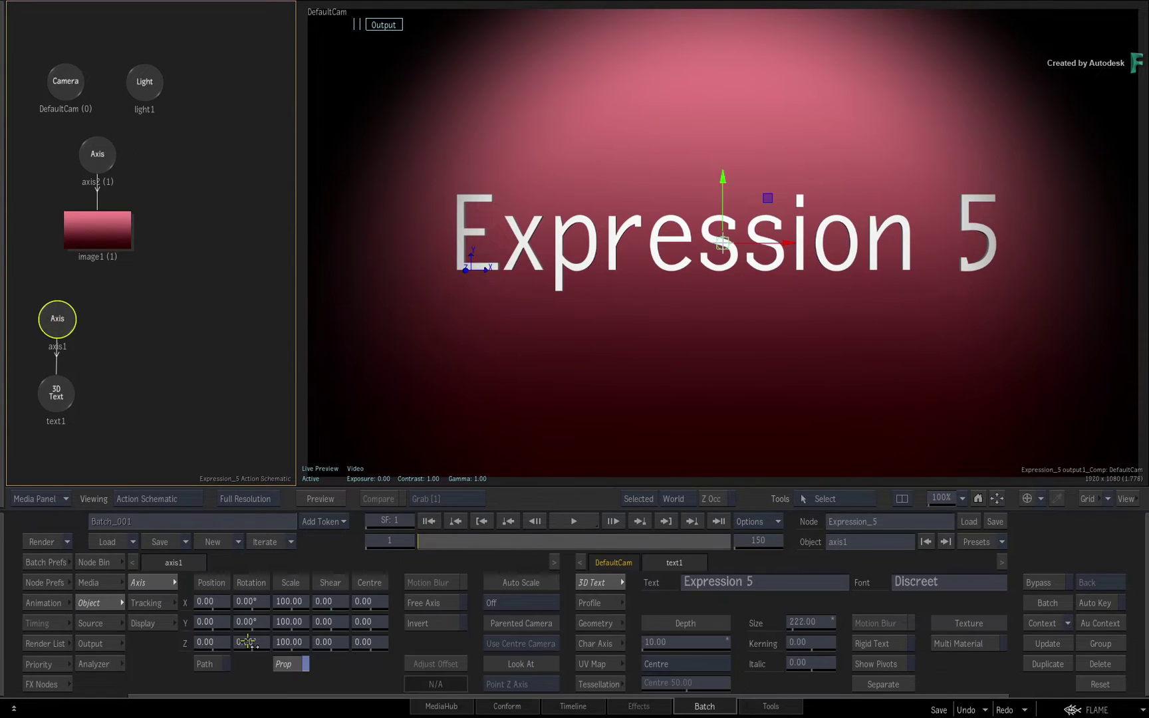
left_click_drag(246, 643, 262, 652)
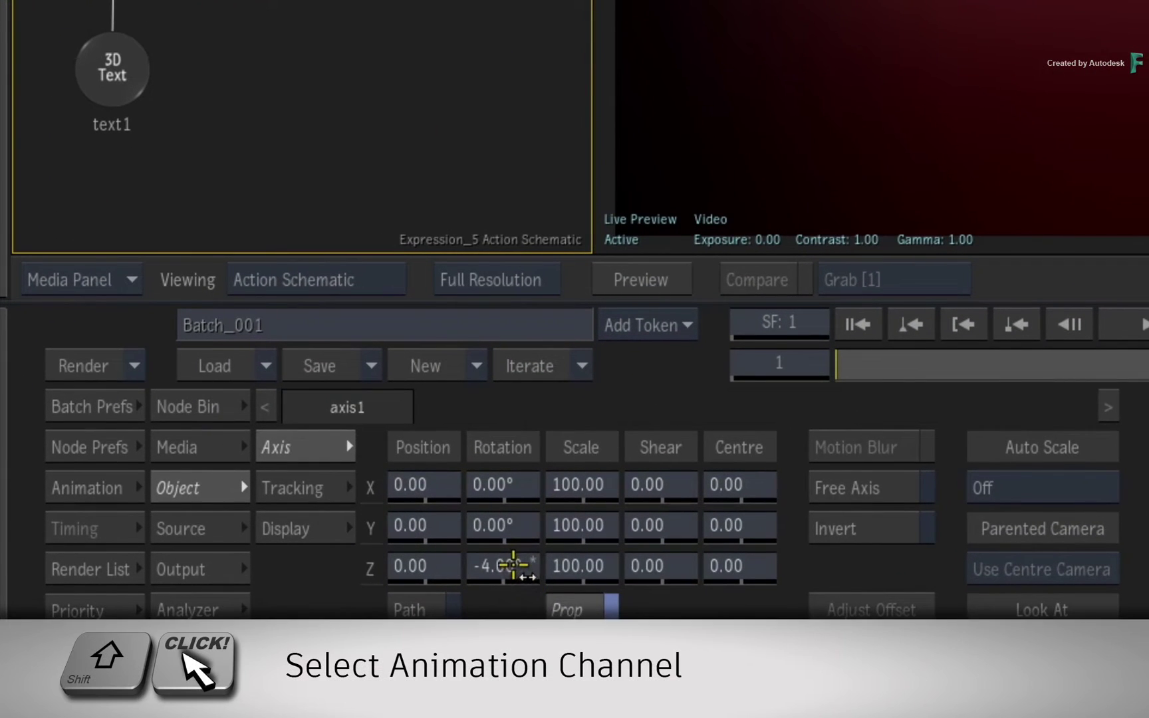
left_click(513, 566, "shift")
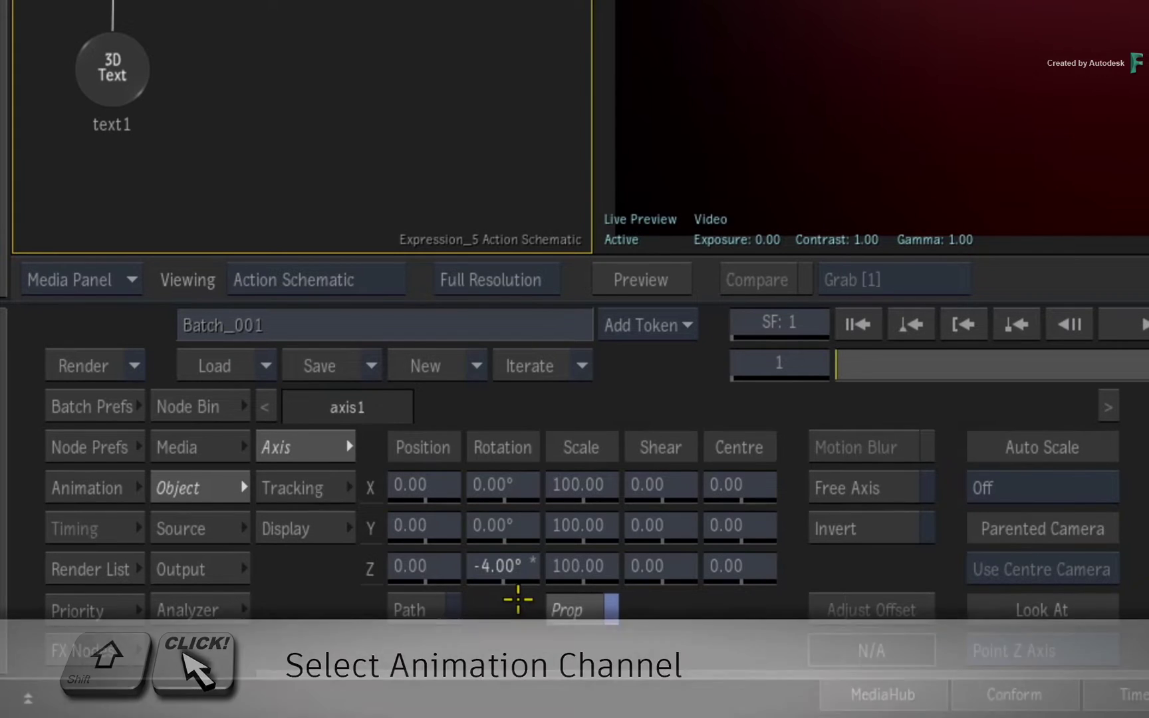
left_click(99, 490)
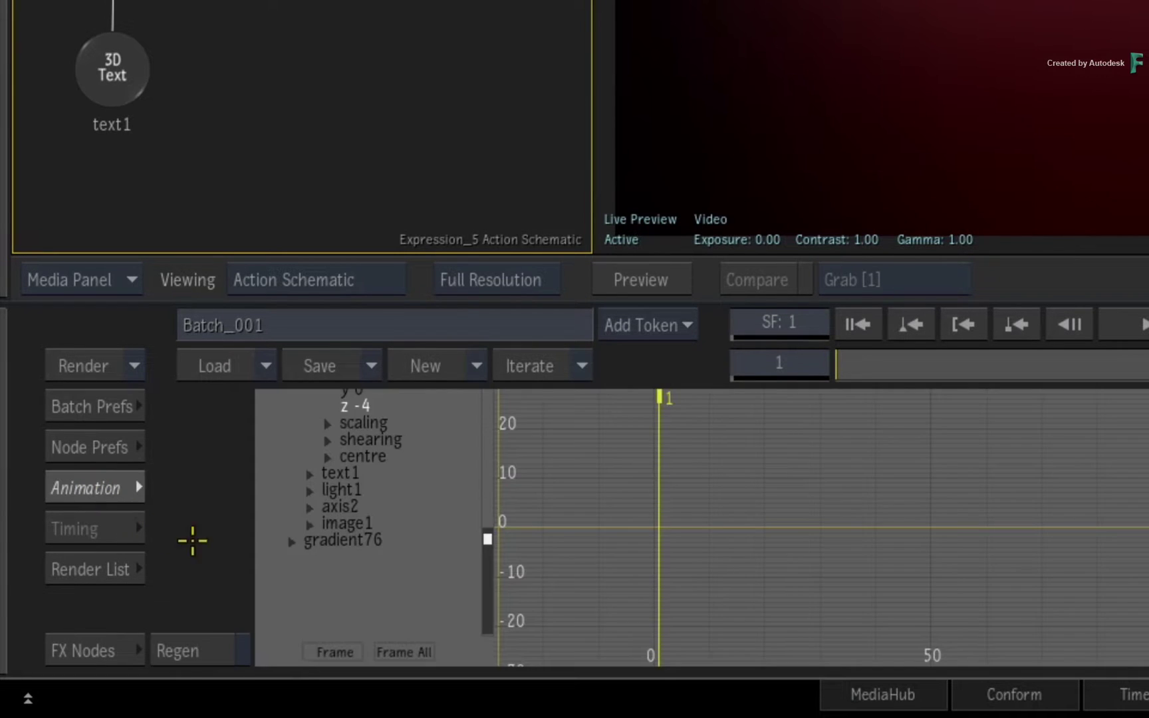
key("bracketright")
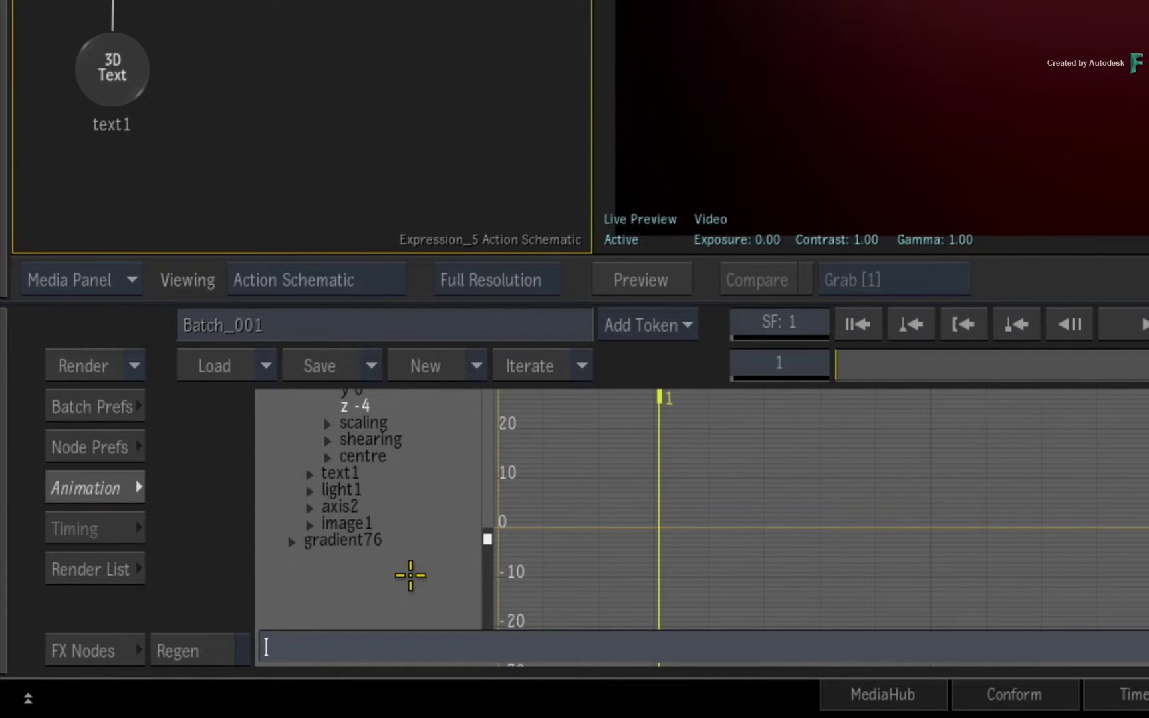
type("sin(frame/3)*20")
key("Return")
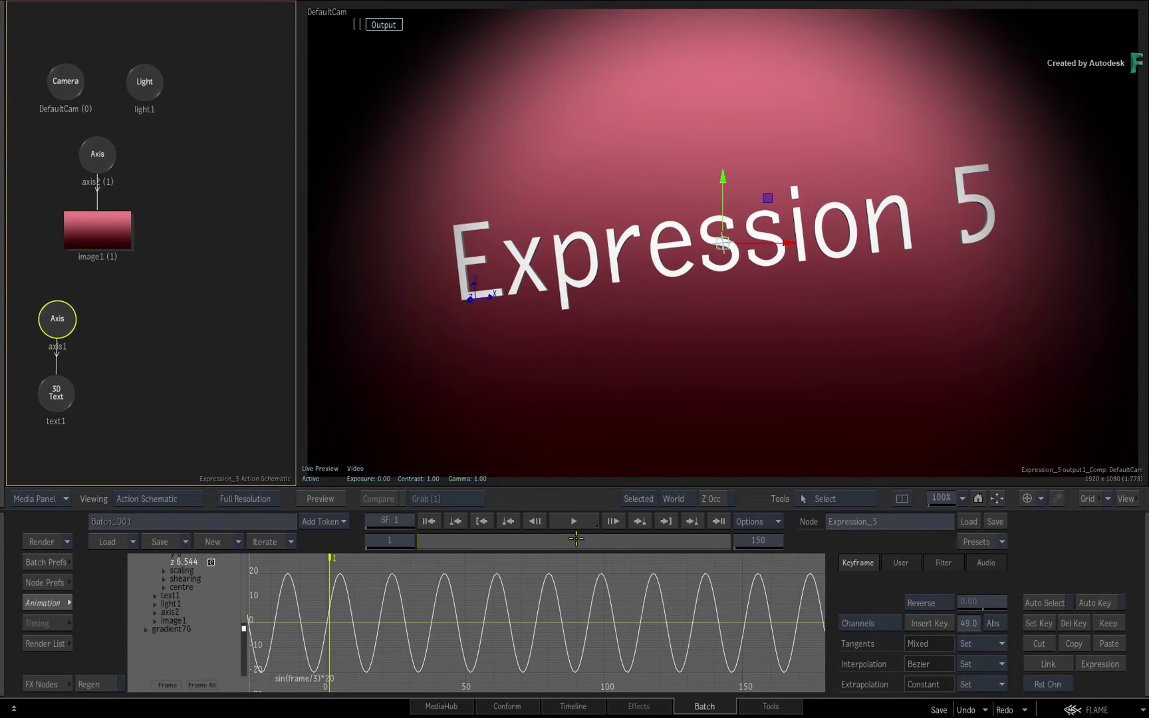
left_click(574, 521)
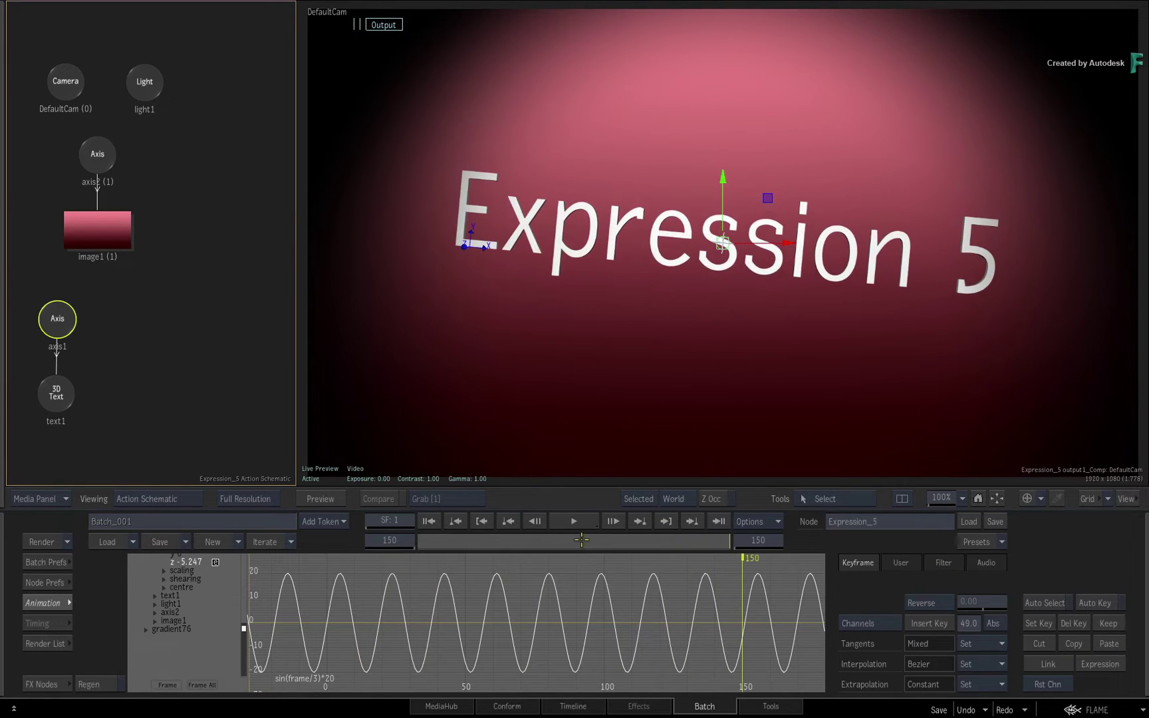
left_click_drag(729, 541, 380, 545)
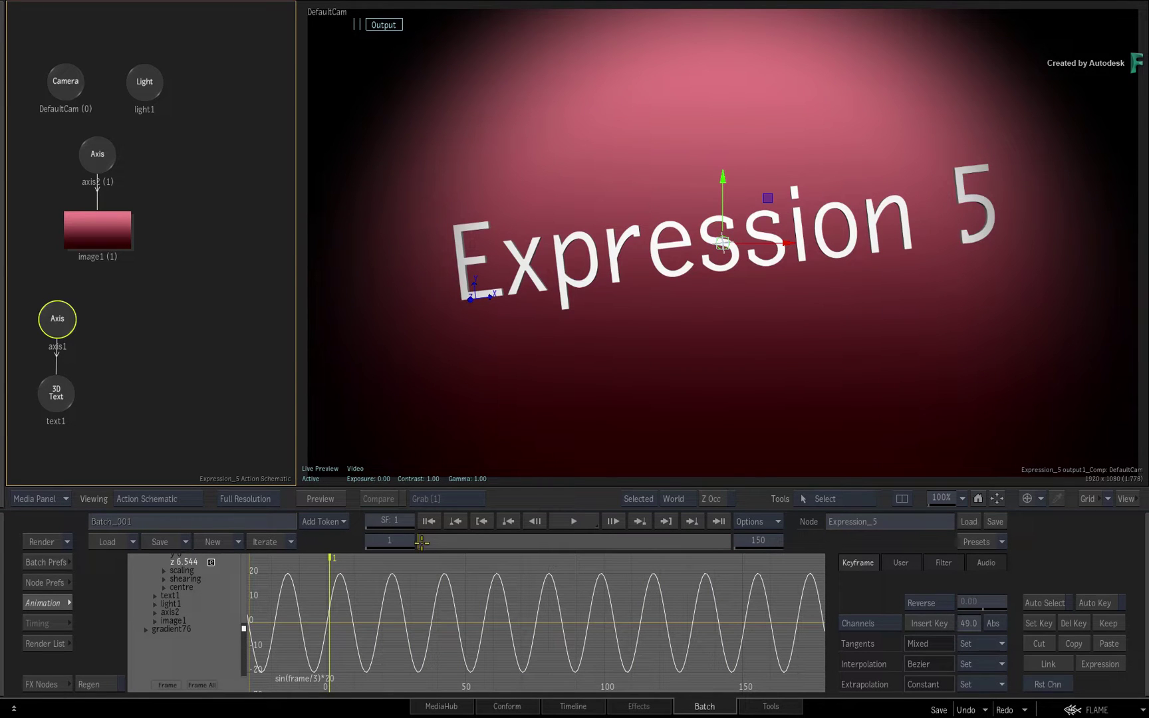
key("space")
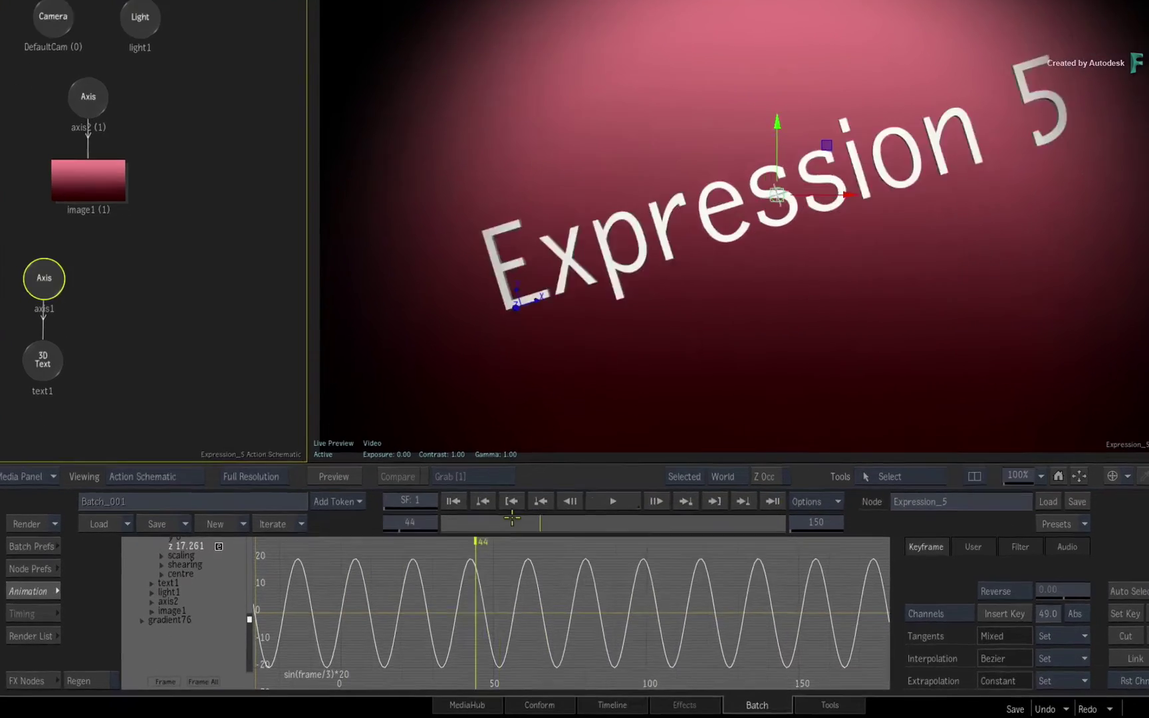
key("space")
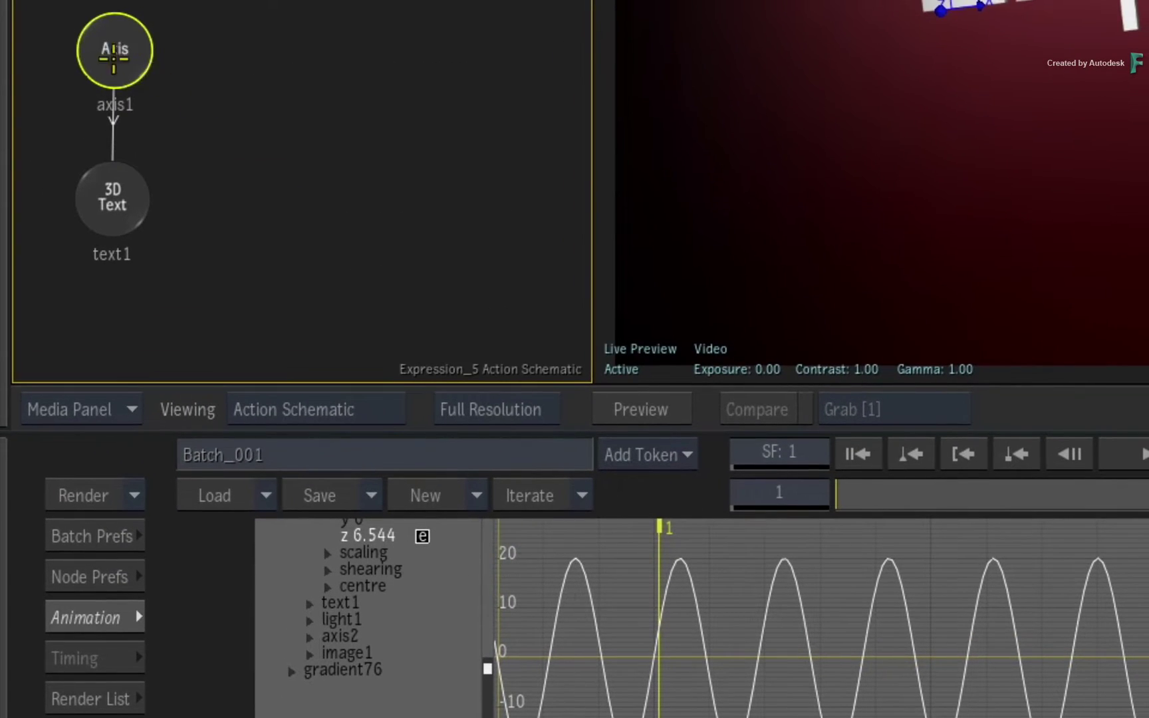
Reset axis1 to clear its sine expression and leave the animation curves.
left_click(111, 52)
right_click(112, 52)
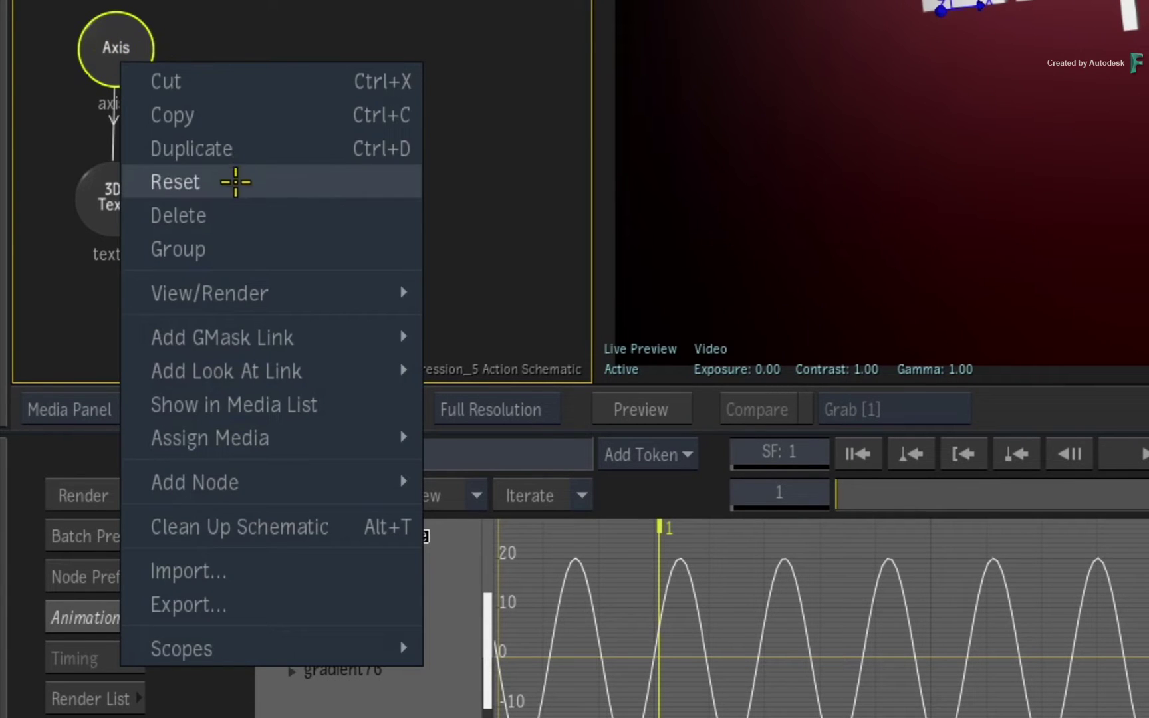
left_click(237, 183)
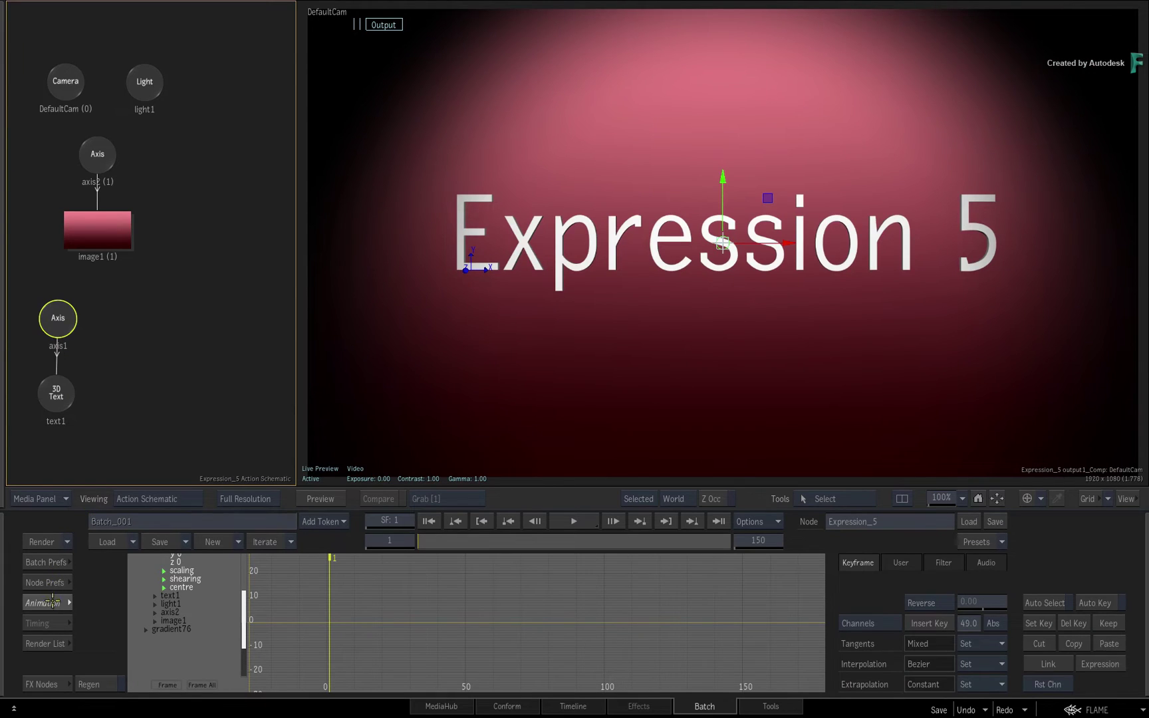
left_click(50, 602)
Add an axis from the Node Bin above the text, then delete that extra axis node.
left_click(101, 563)
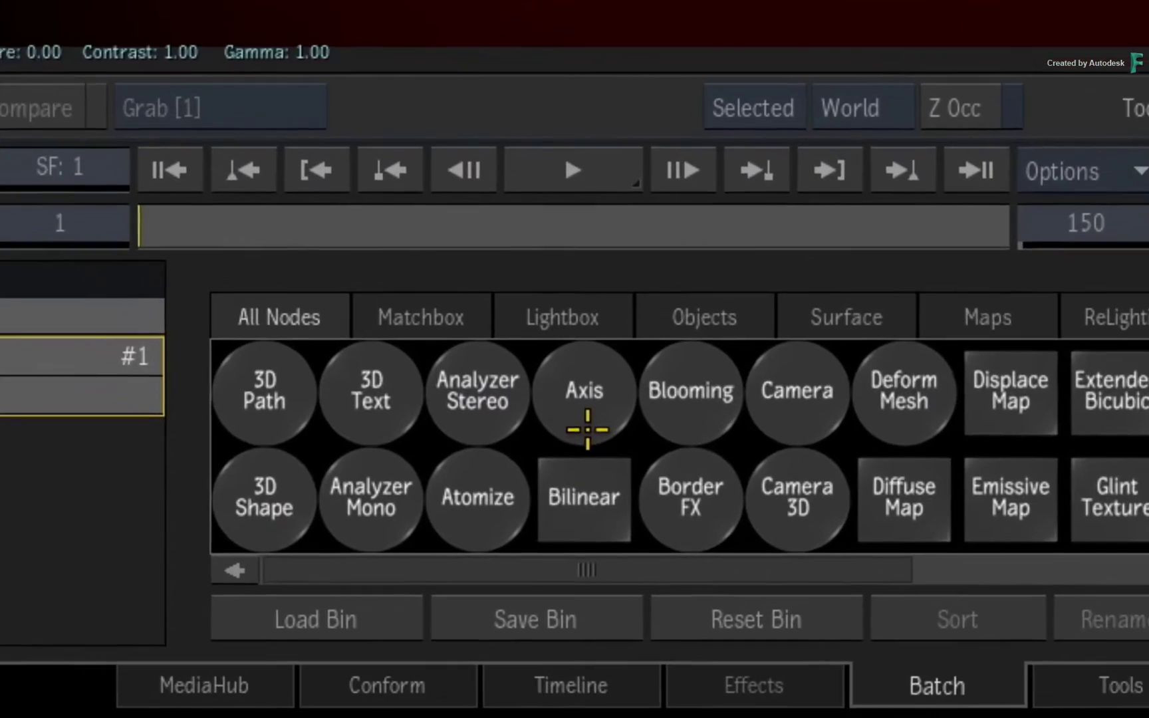
key("a")
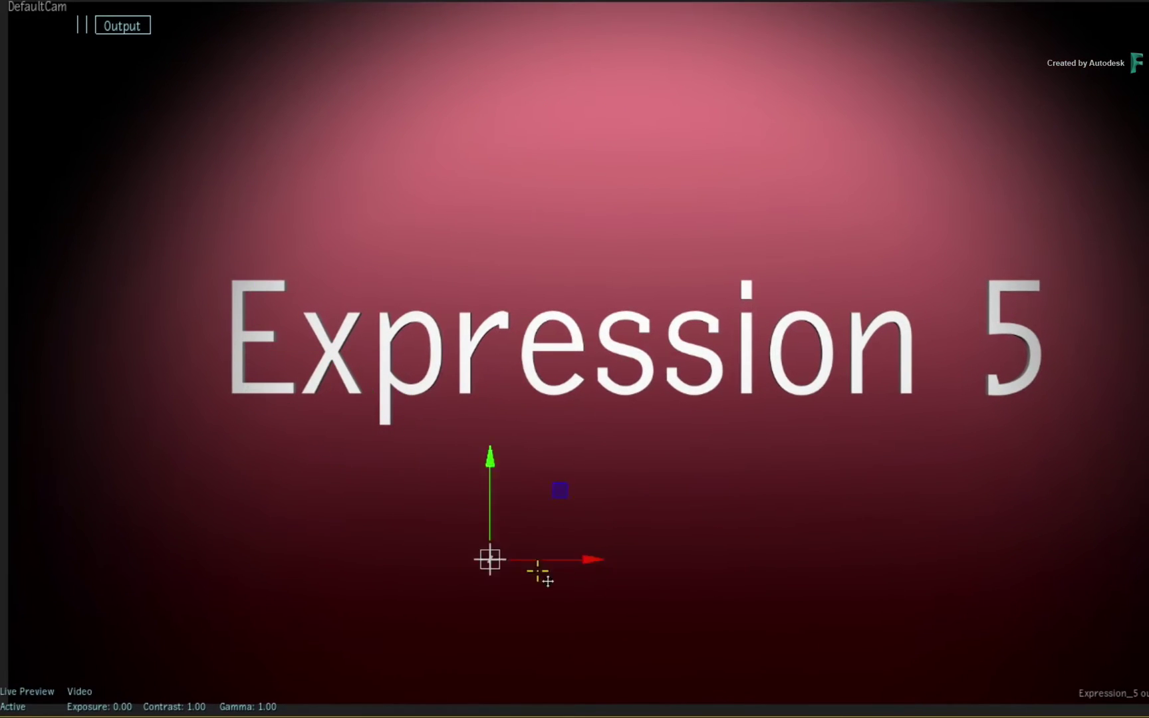
mouse_move(441, 147)
left_mouse_down()
mouse_move(429, 539)
mouse_move(795, 214)
left_mouse_up()
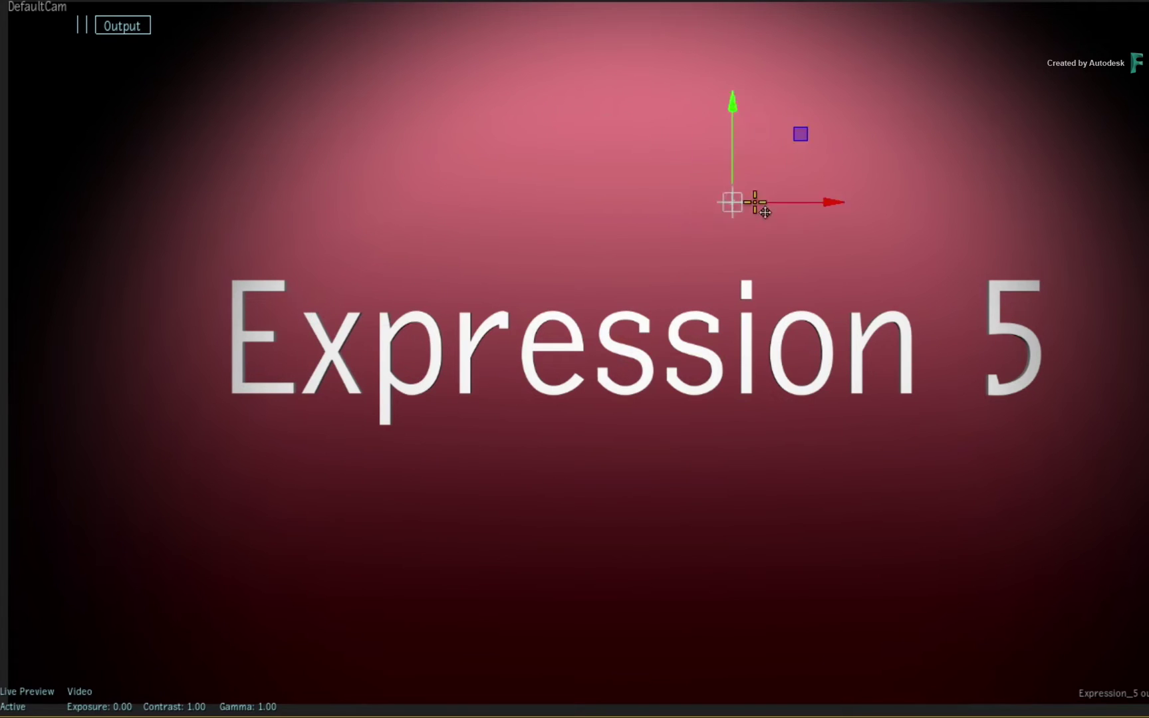
mouse_move(796, 213)
left_mouse_down()
mouse_move(623, 144)
mouse_move(709, 102)
left_mouse_up()
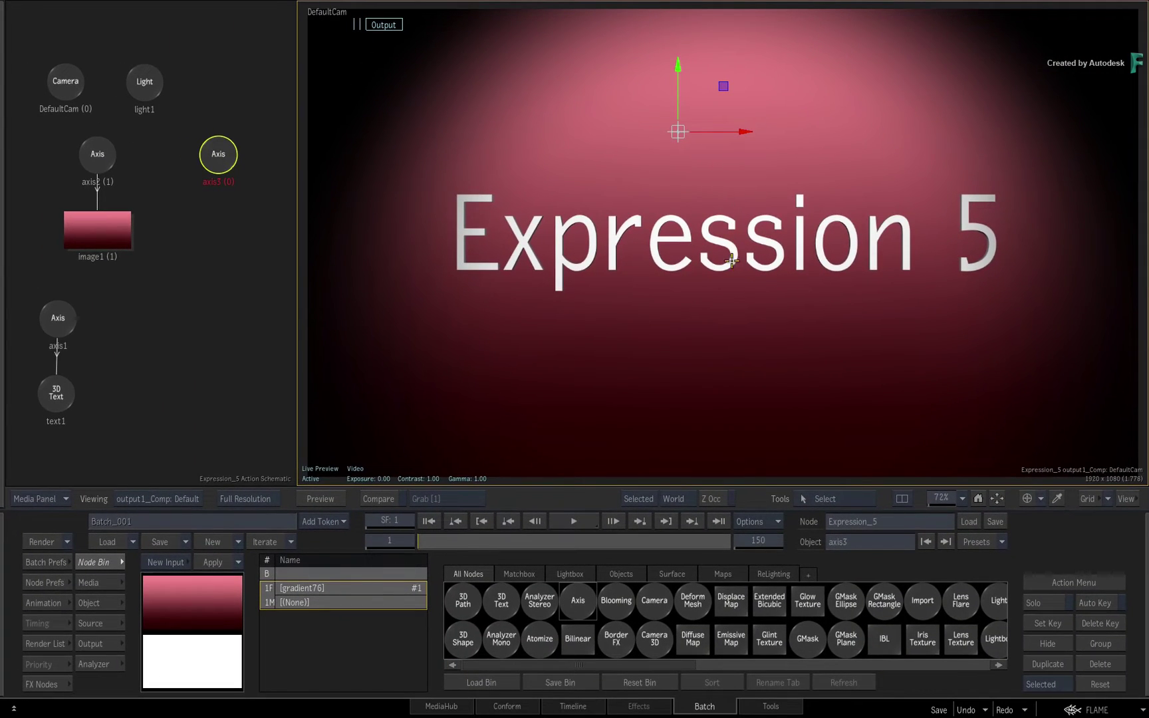
left_click_drag(219, 154, 276, 336)
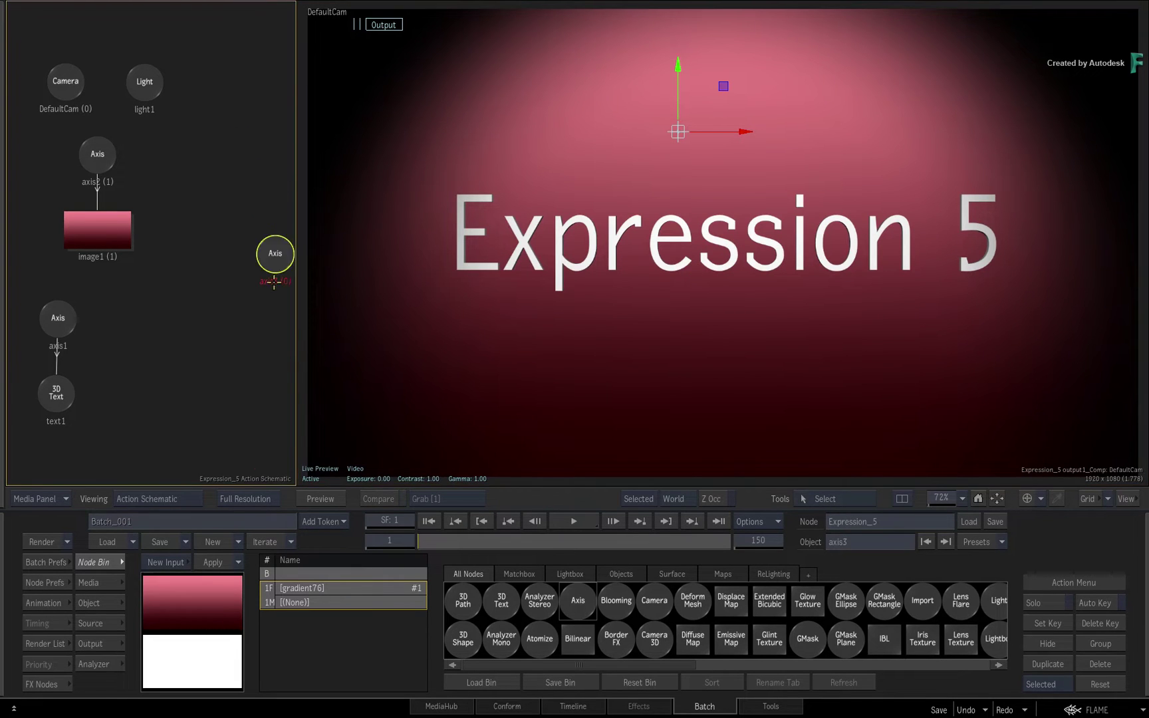
key("Delete")
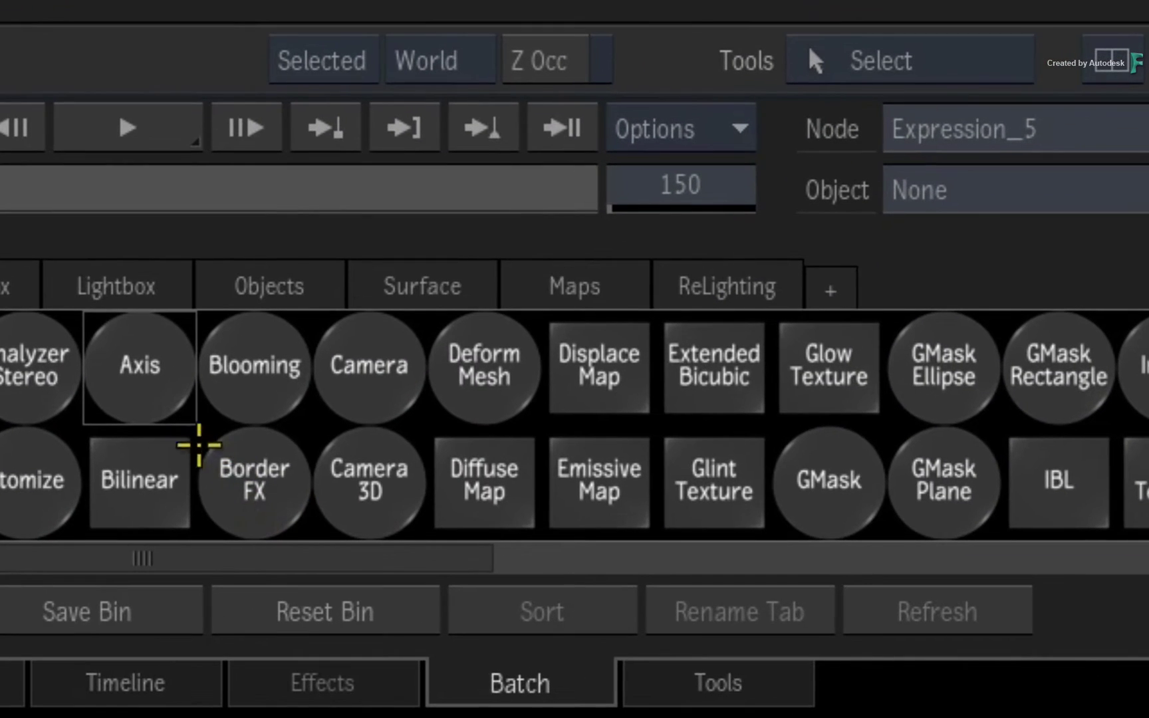
type("m")
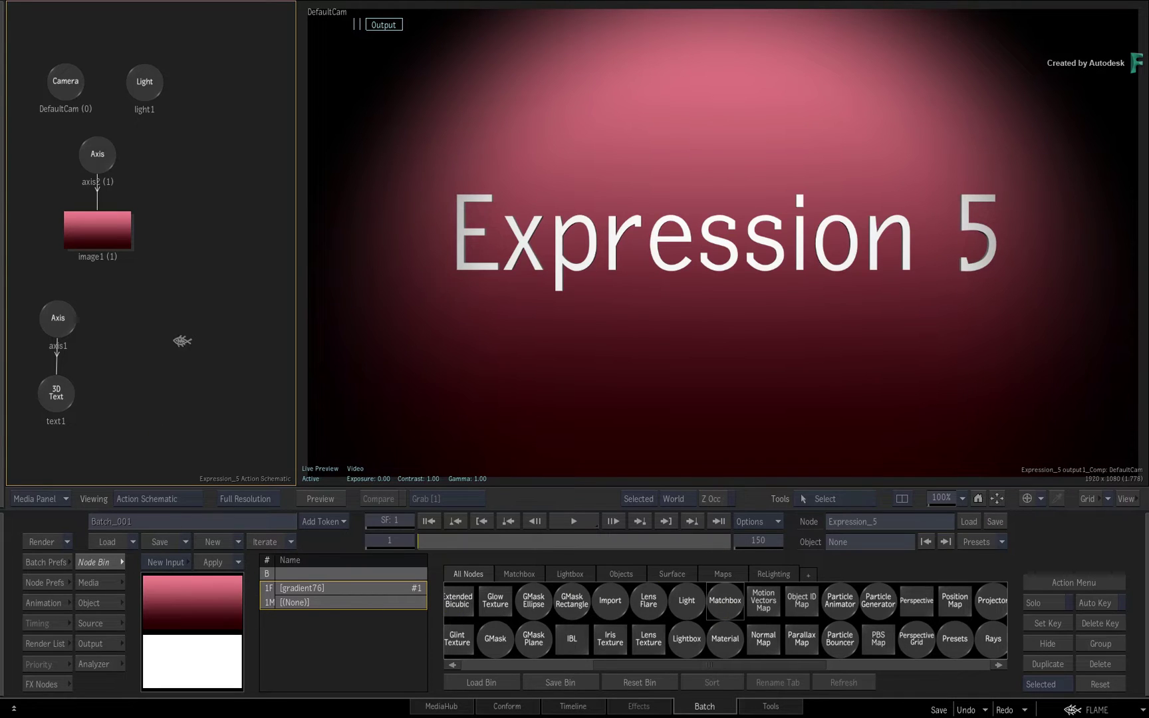
Drop a Matchbox node into the schematic and load the Variables shader as Variables1.
left_click_drag(726, 611, 187, 299)
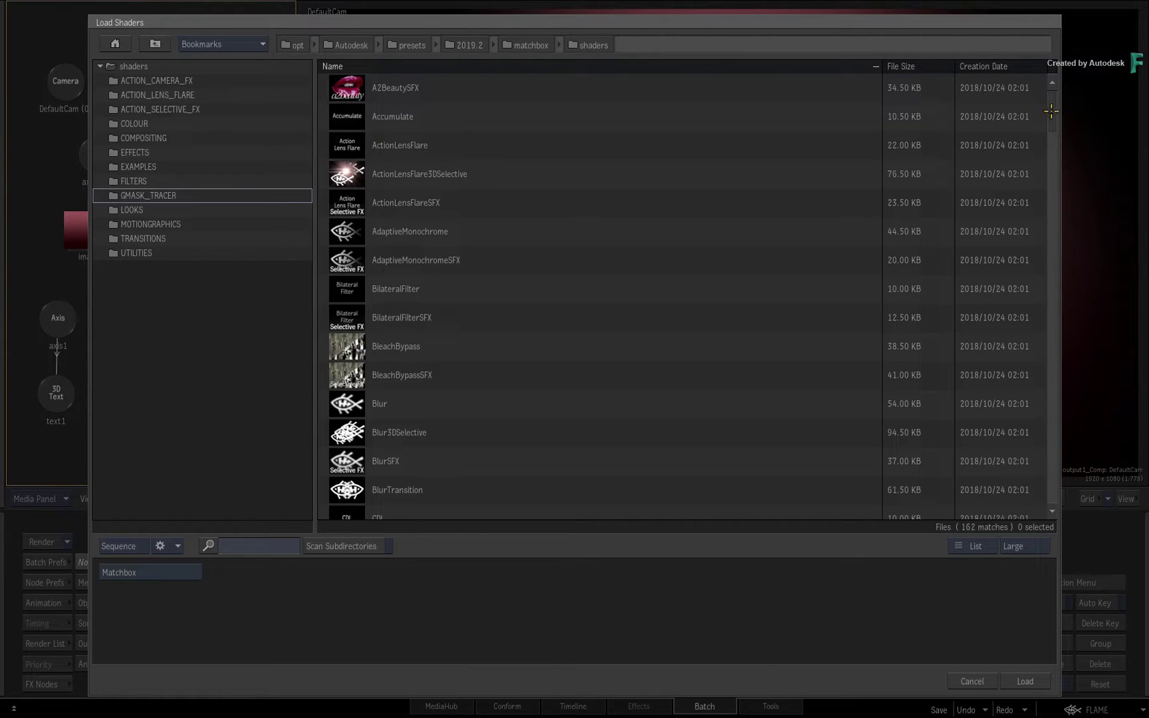
left_click_drag(1051, 113, 1049, 501)
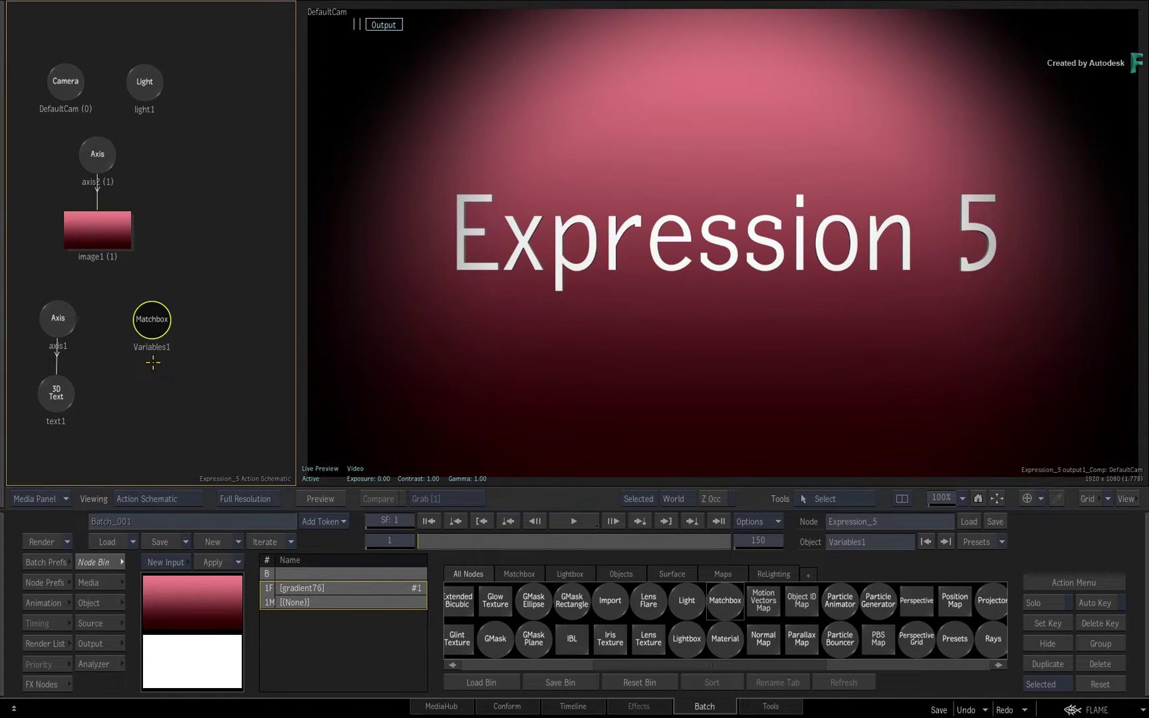
Rename the Variables1 Matchbox object to 'control' and show its var01–var10 channels.
double_click(152, 320)
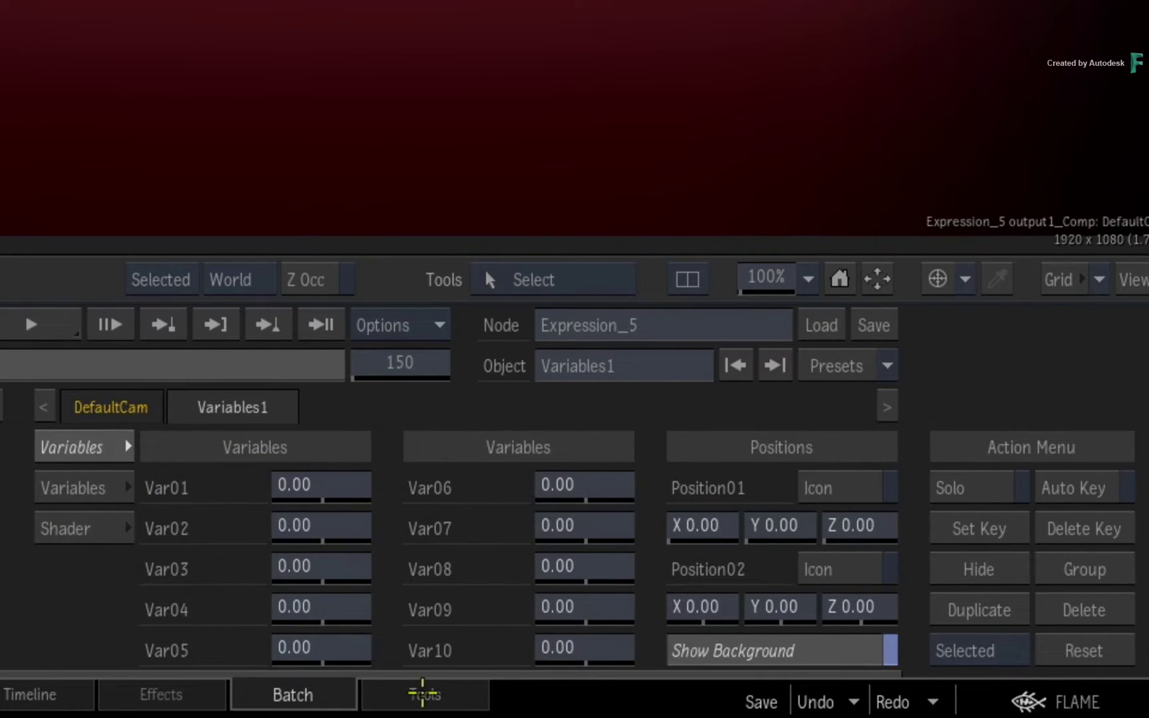
left_click(81, 486)
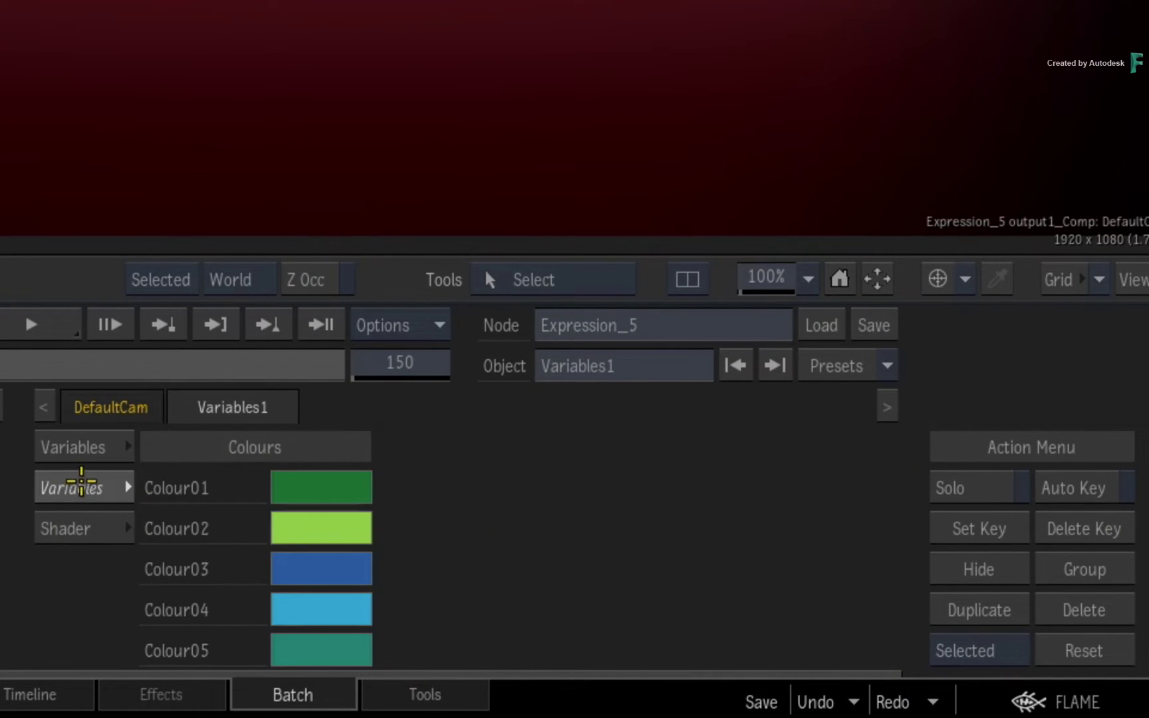
left_click(79, 447)
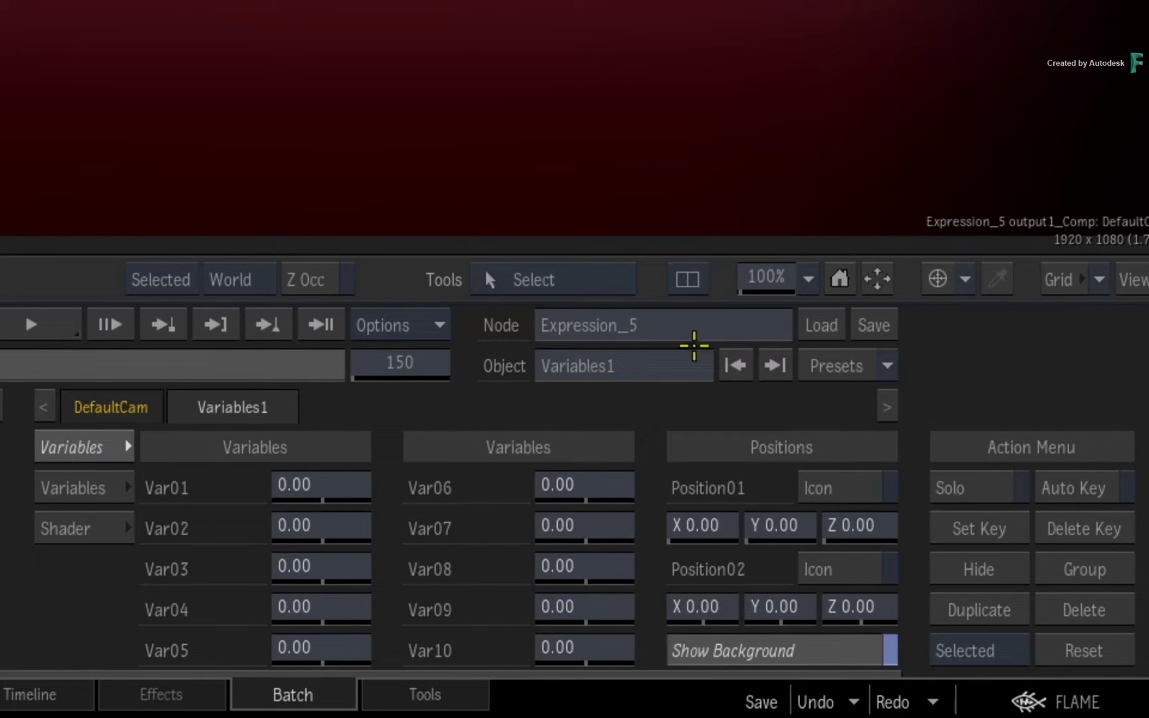
left_click(650, 362)
type("control")
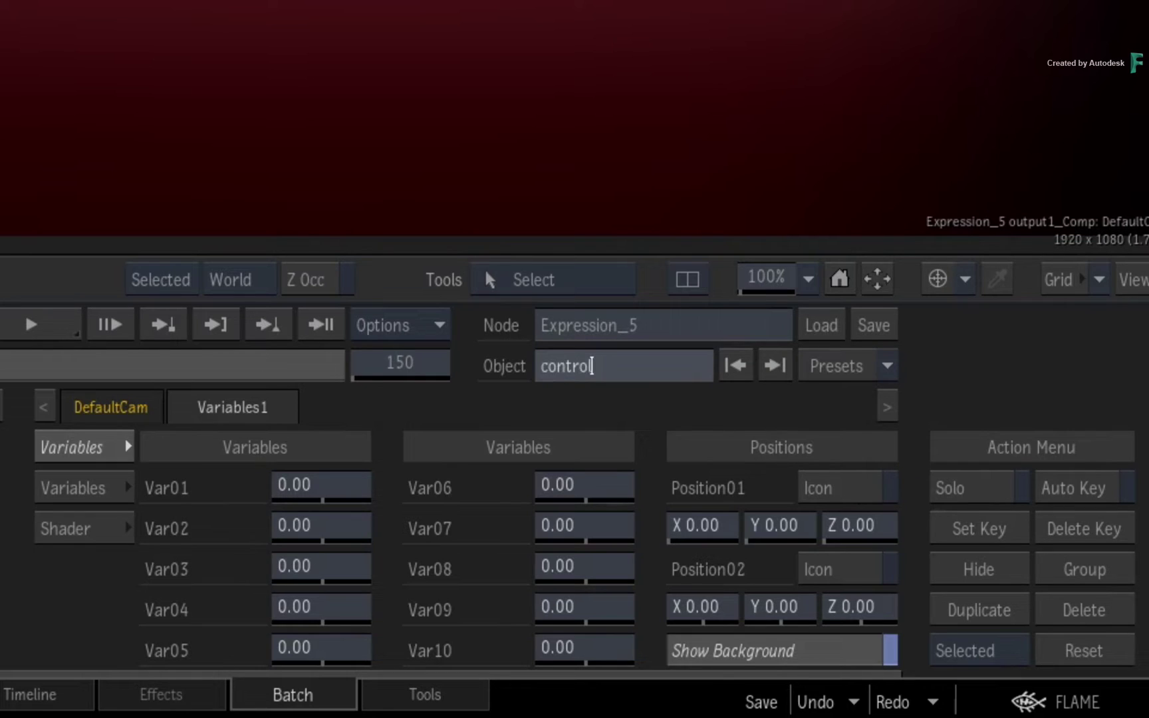
key("Return")
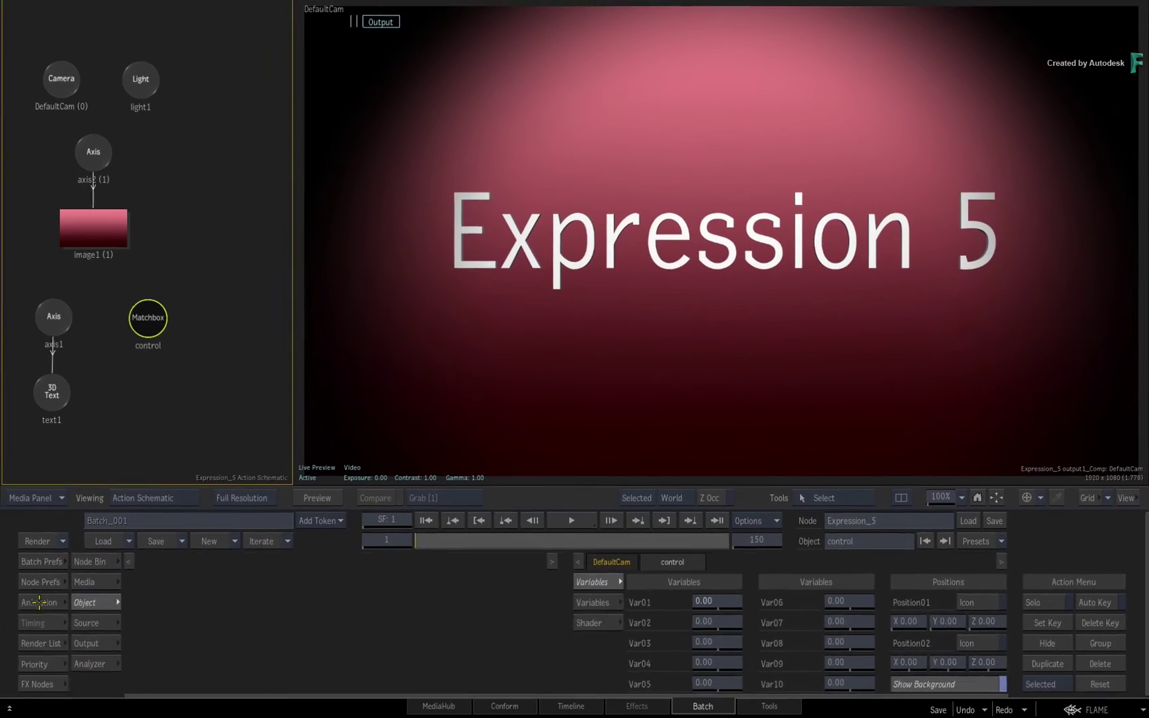
left_click(48, 609)
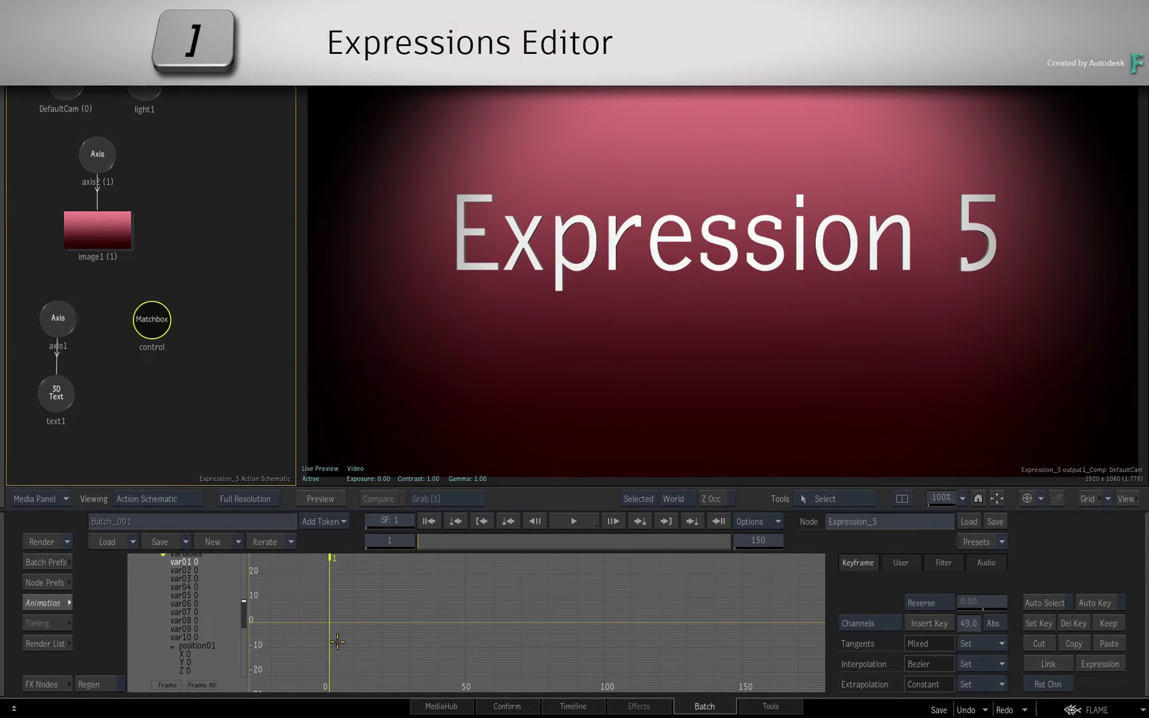
Set var01 to the expression sin(frame/3), frame the curve and scrub to watch it.
left_click(1092, 664)
type("sin(frame/3)")
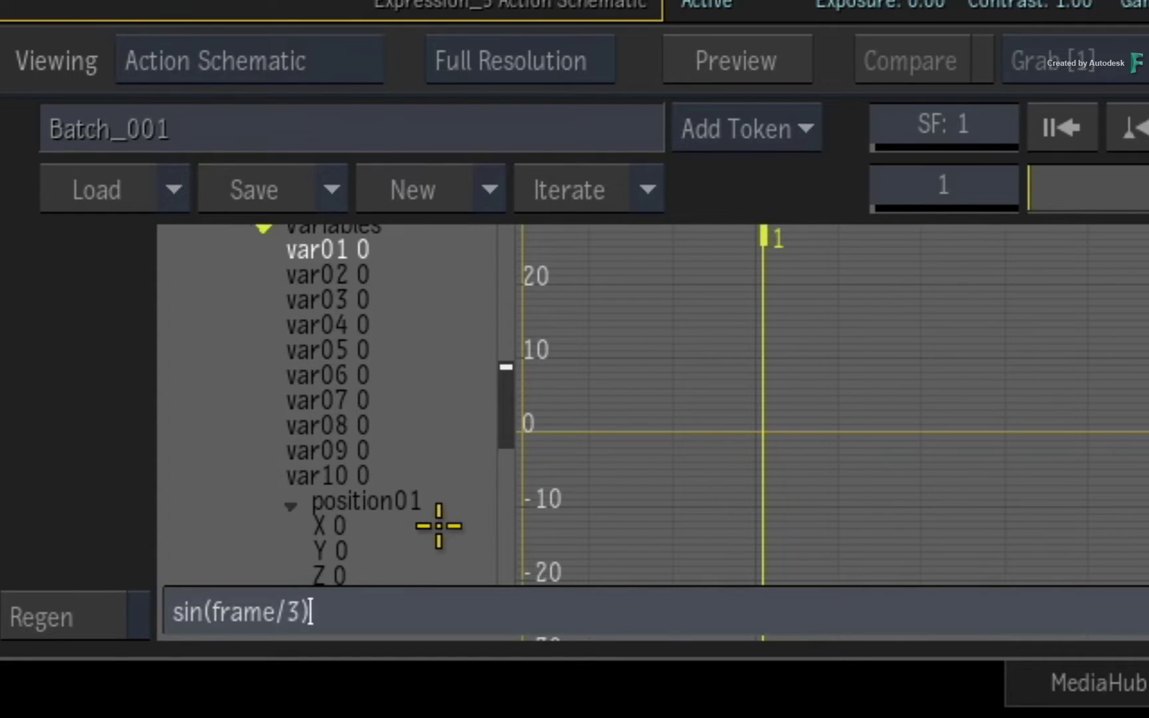
key("Return")
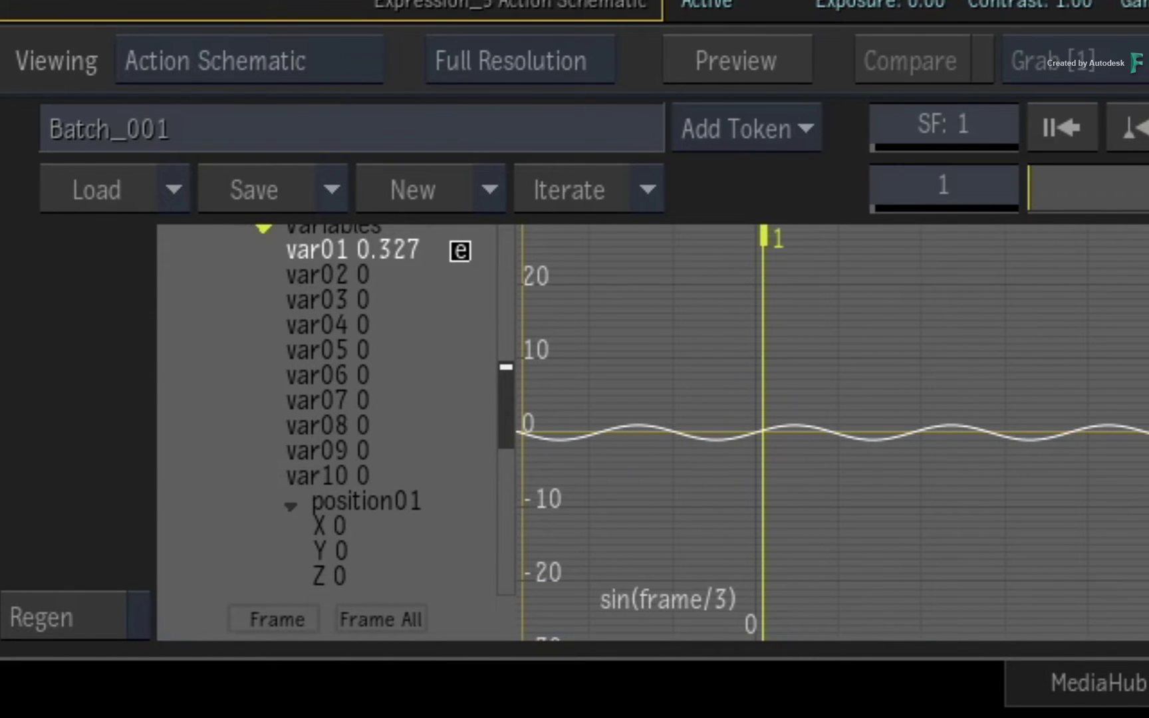
left_click(263, 618)
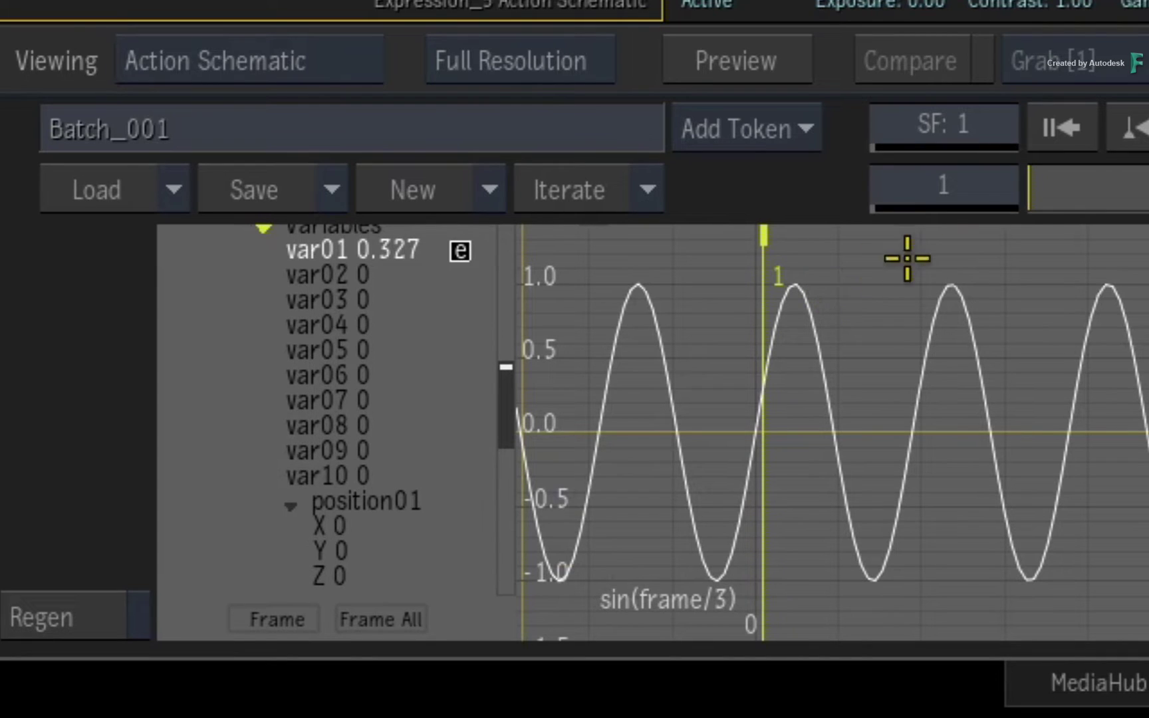
mouse_move(1009, 198)
left_mouse_down()
mouse_move(1095, 198)
mouse_move(1033, 197)
left_mouse_up()
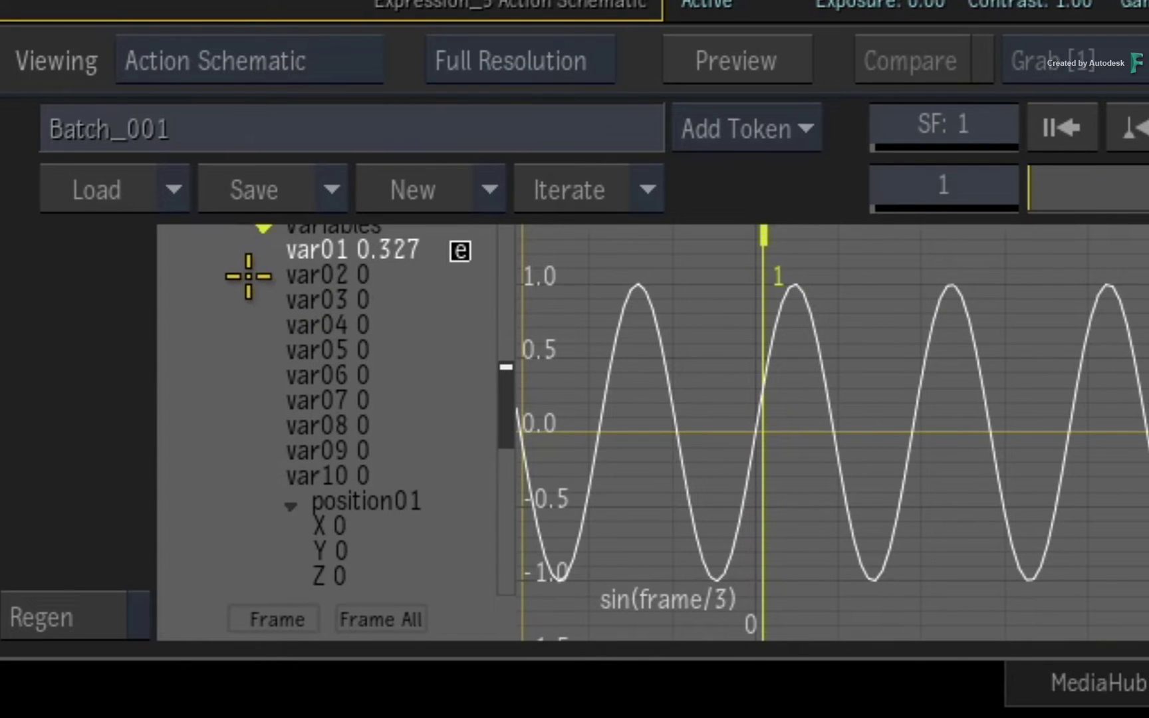
Set var02 to the expression frame/5 and frame all curves.
left_click(302, 274)
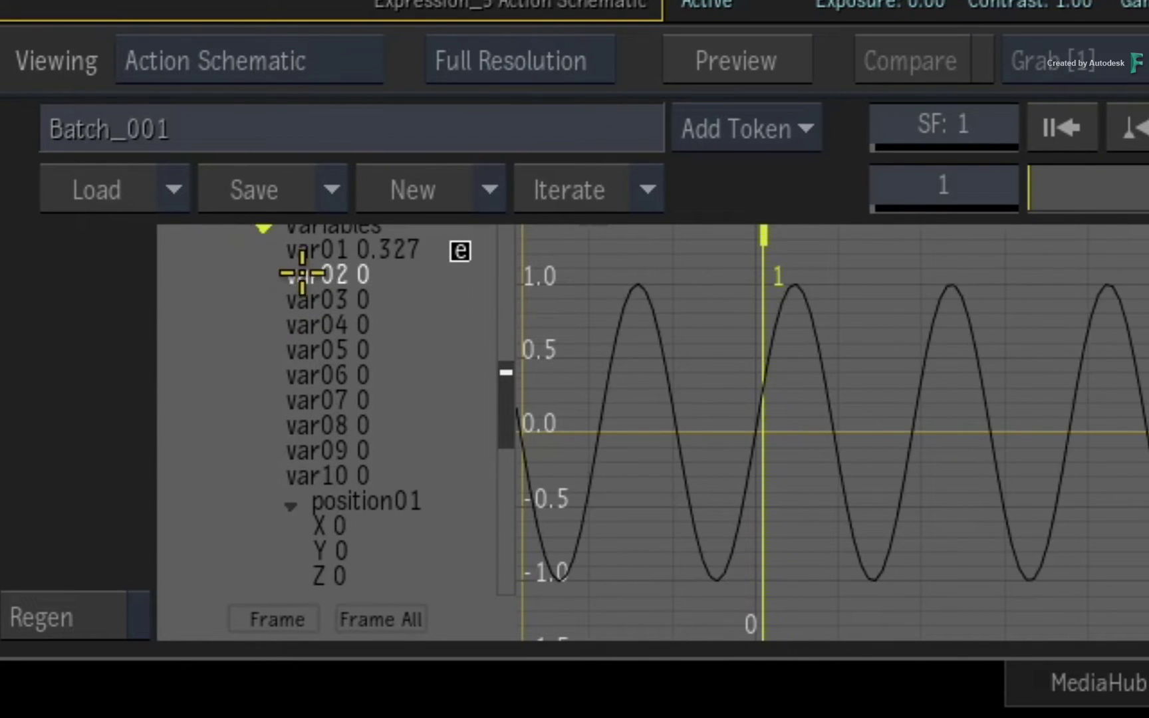
key("bracketright")
type("frame/5")
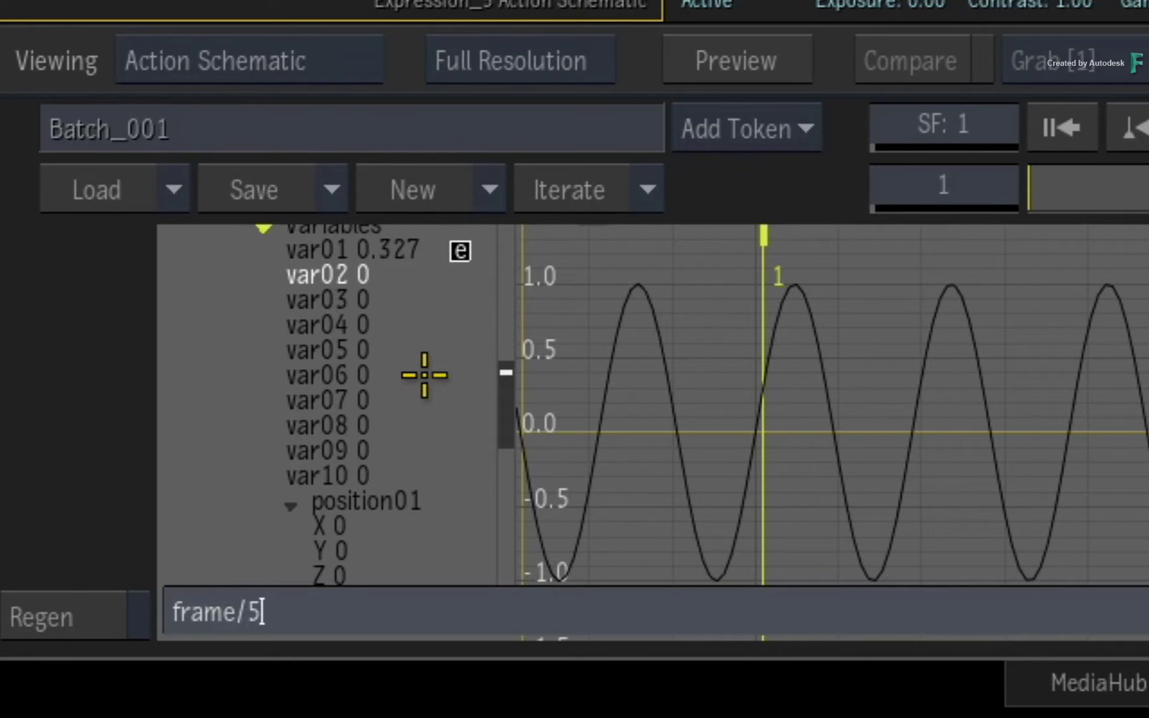
key("Return")
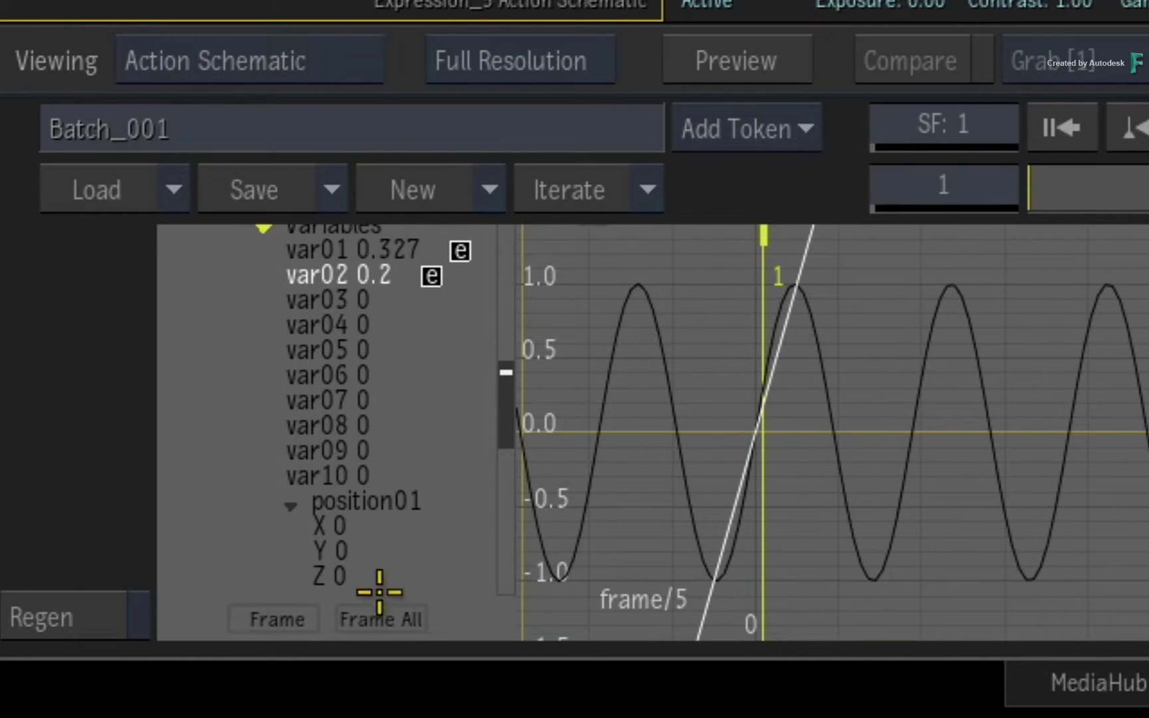
left_click(376, 619)
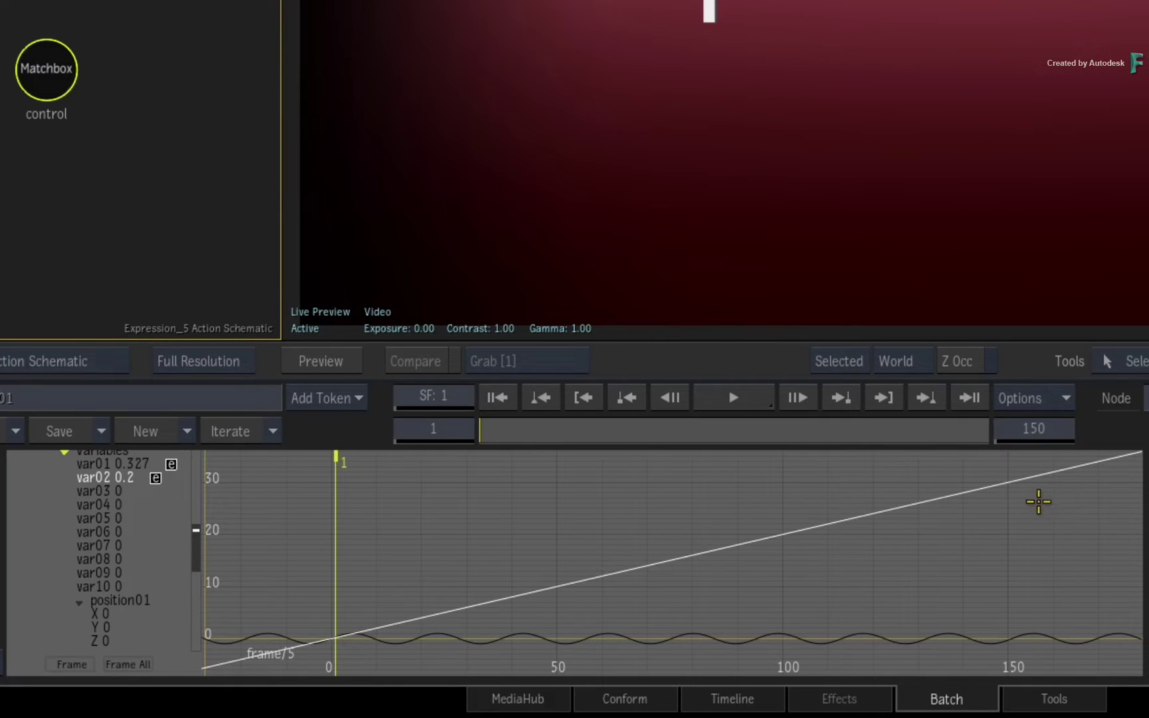
Highlight the var01 sine and var02 ramp curves to compare them.
left_click(87, 464)
left_click(87, 464)
left_click(89, 463)
left_click(93, 478)
left_click(89, 478)
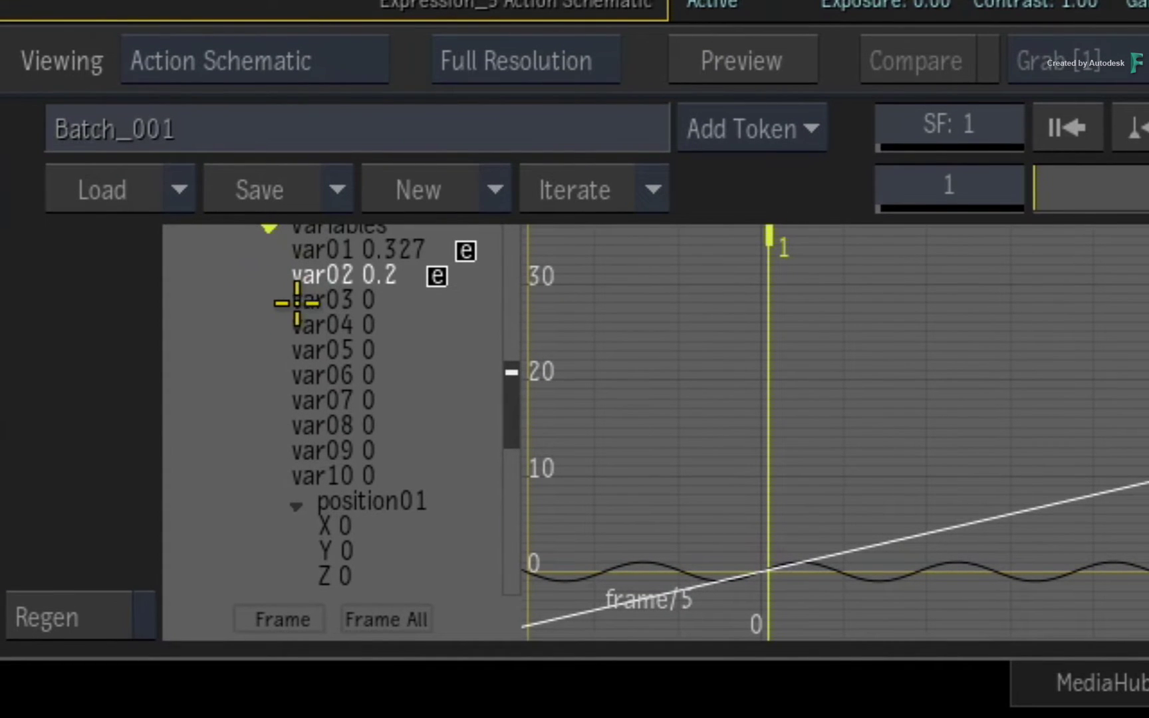
Set var03 to the expression var01*var02 and frame all three curves.
left_click(301, 300)
key("bracketright")
type("var01*var02")
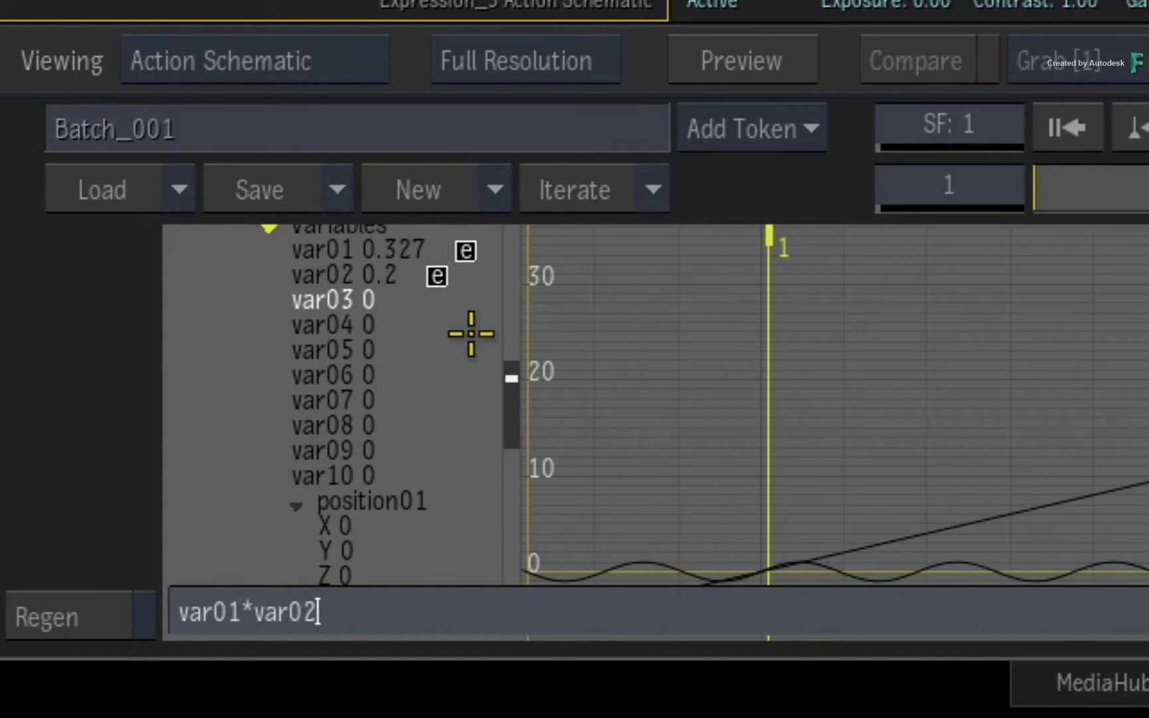
key("Return")
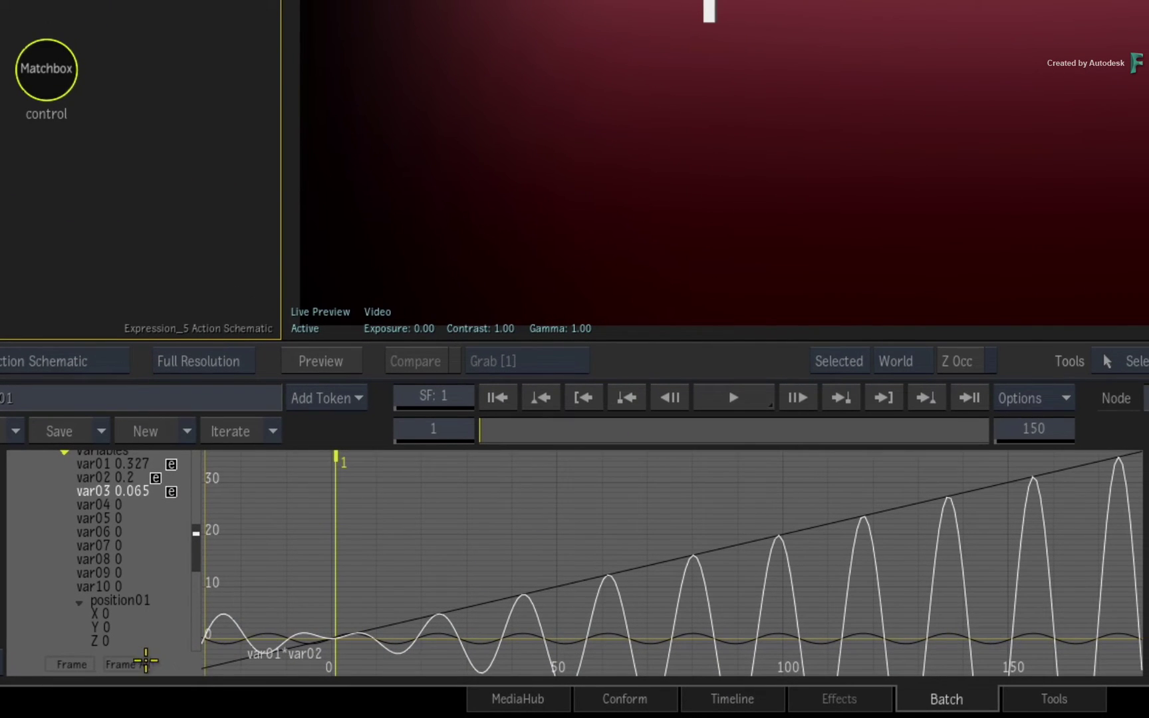
left_click(139, 663)
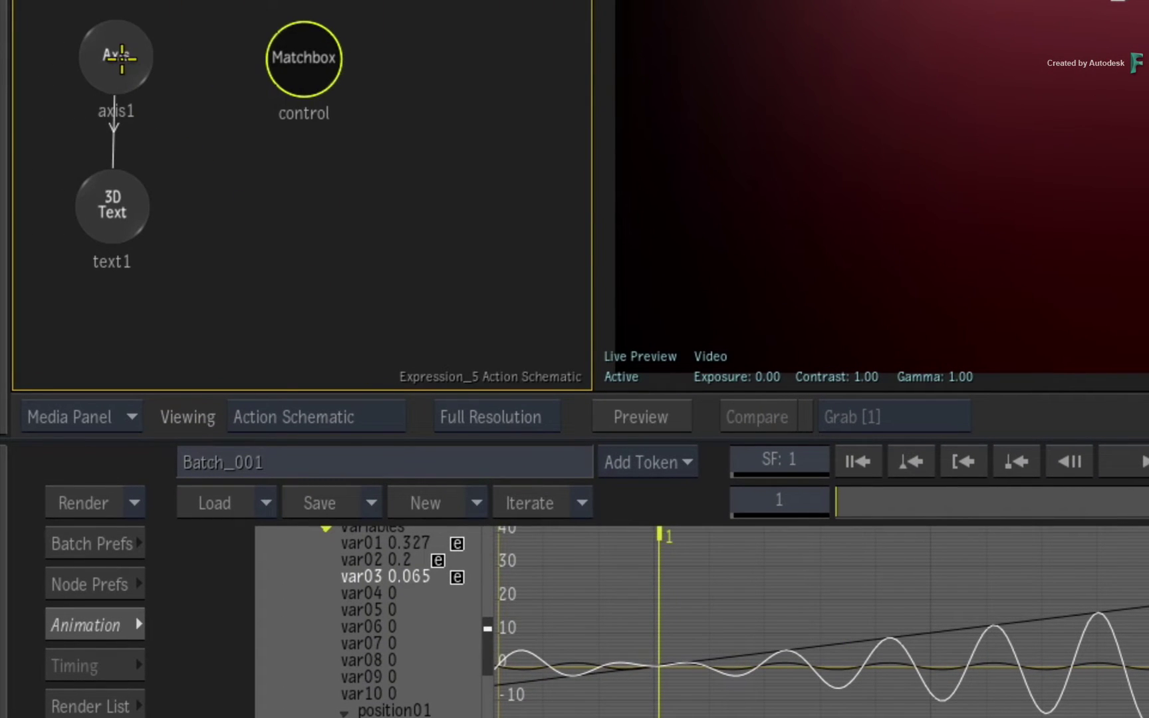
Select axis1 so its Z rotation can be linked to control.Variables.var03.
left_click(119, 61)
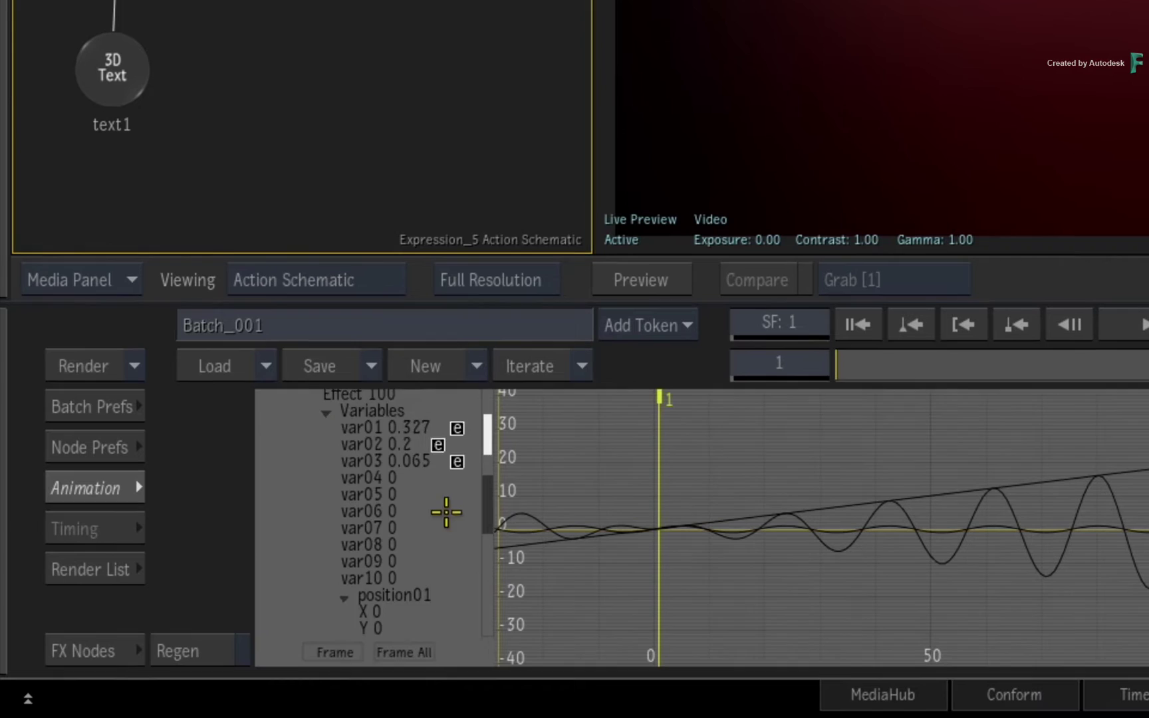
scroll(434, 542, "up", 5)
scroll(435, 541, "up", 2)
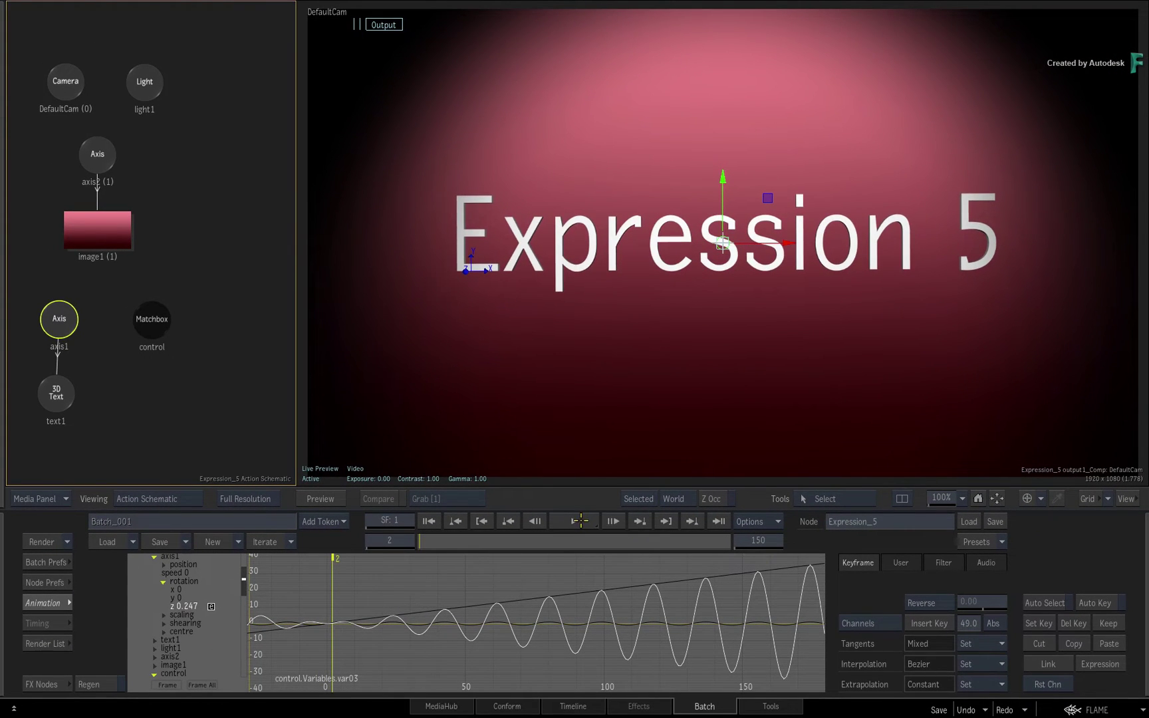
left_click(574, 521)
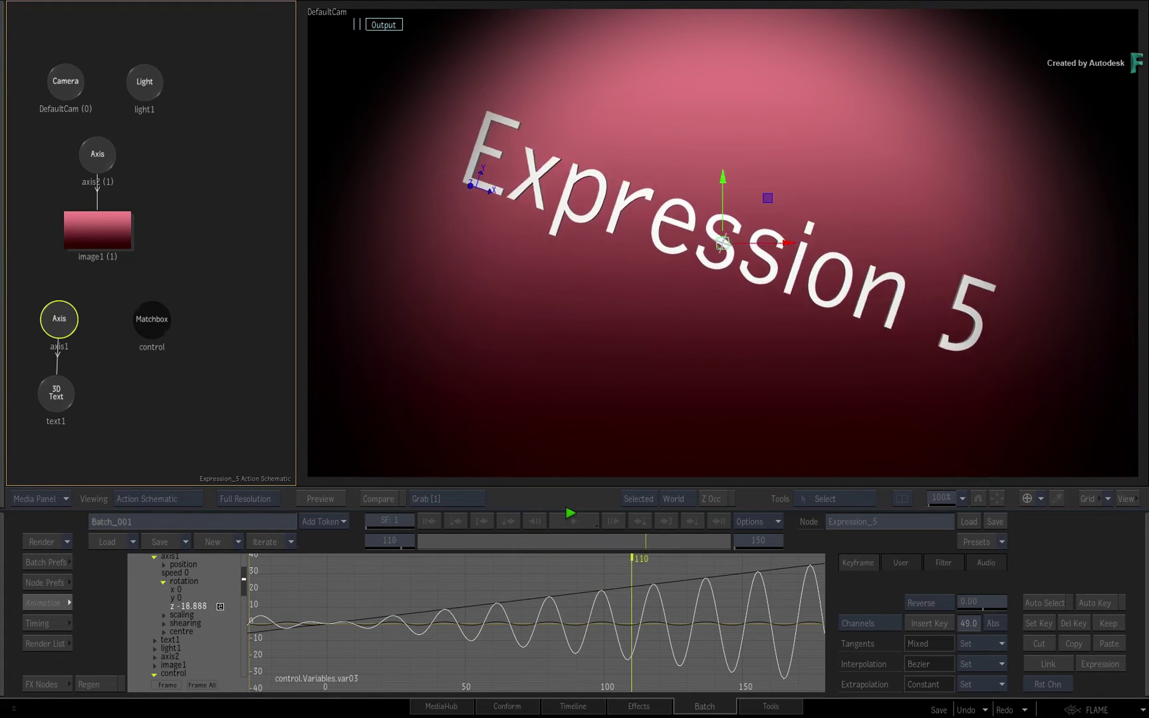
left_click(578, 520)
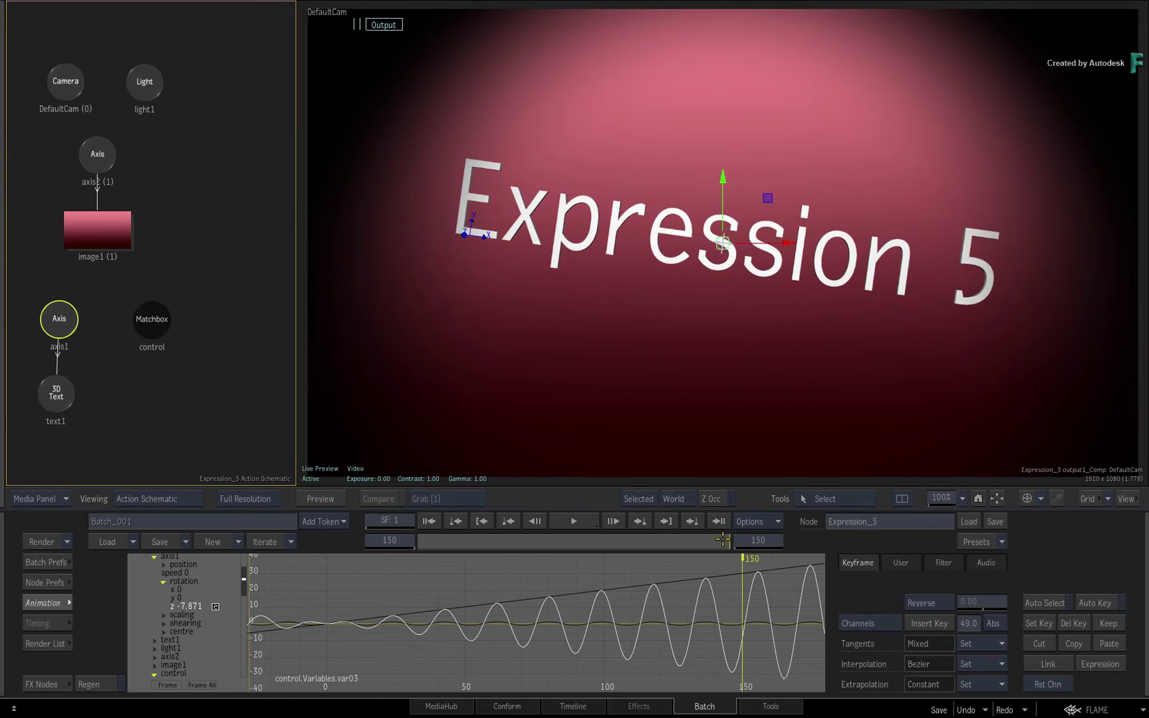
left_click_drag(723, 540, 510, 540)
left_click(567, 519)
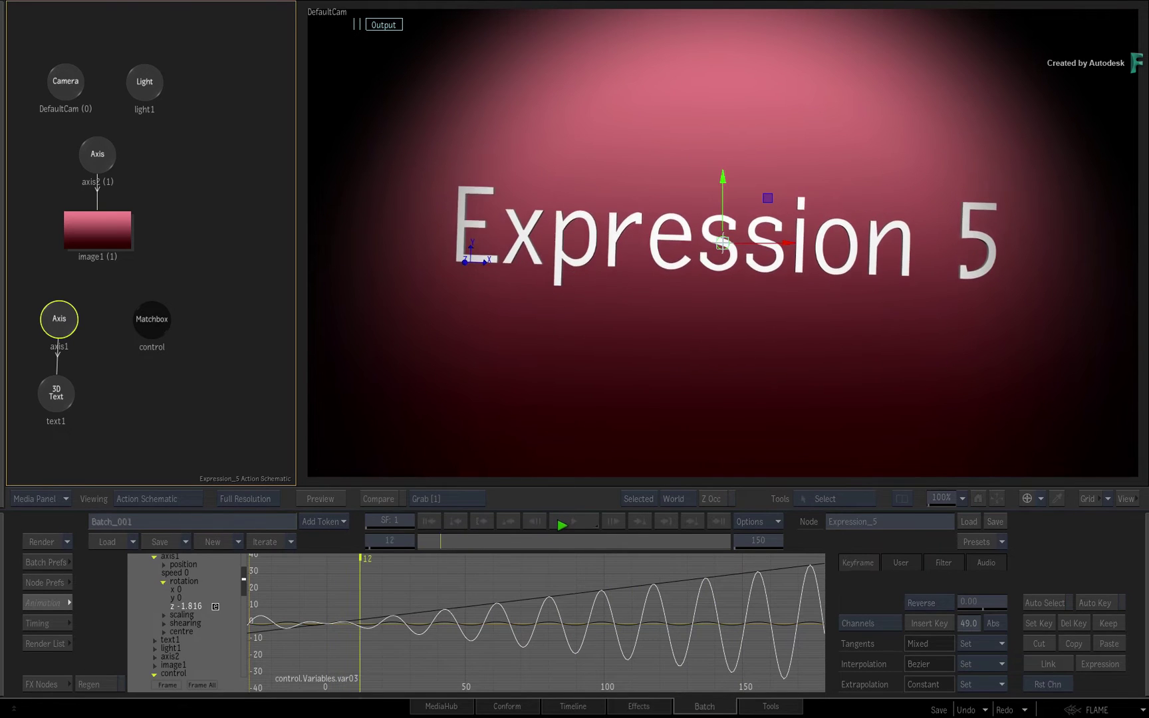
left_click(554, 556)
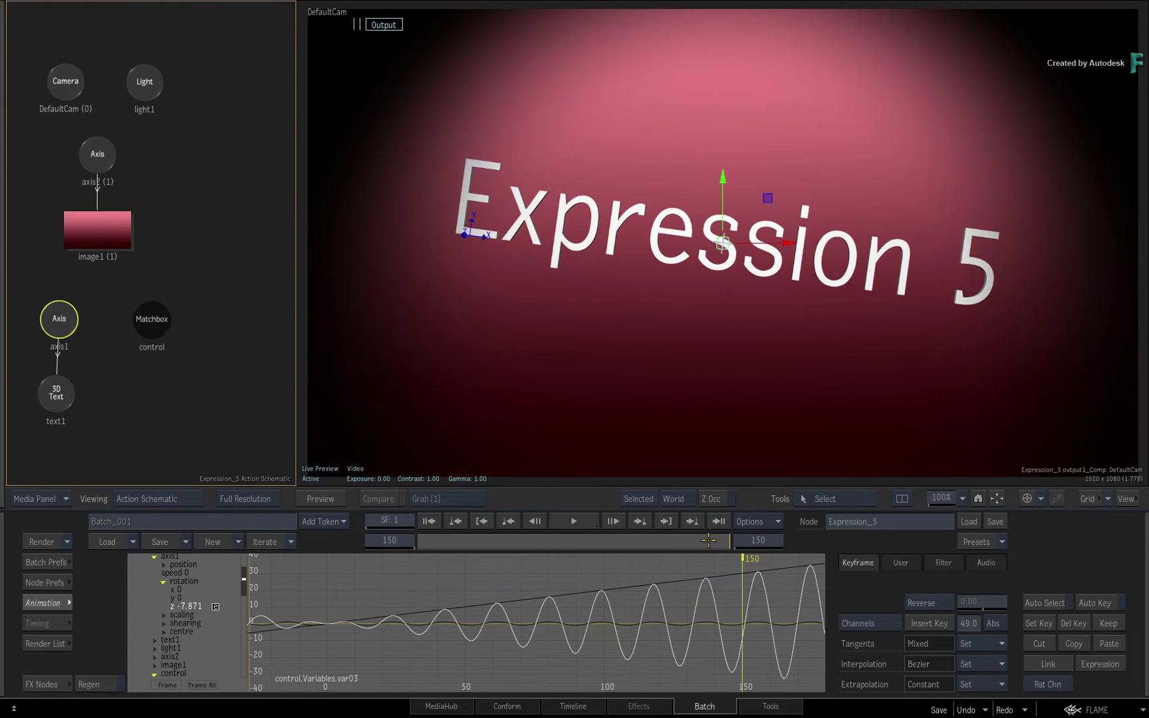
mouse_move(707, 540)
left_mouse_down()
mouse_move(469, 528)
mouse_move(398, 537)
left_mouse_up()
mouse_move(550, 543)
left_mouse_down()
mouse_move(579, 543)
mouse_move(558, 554)
left_mouse_up()
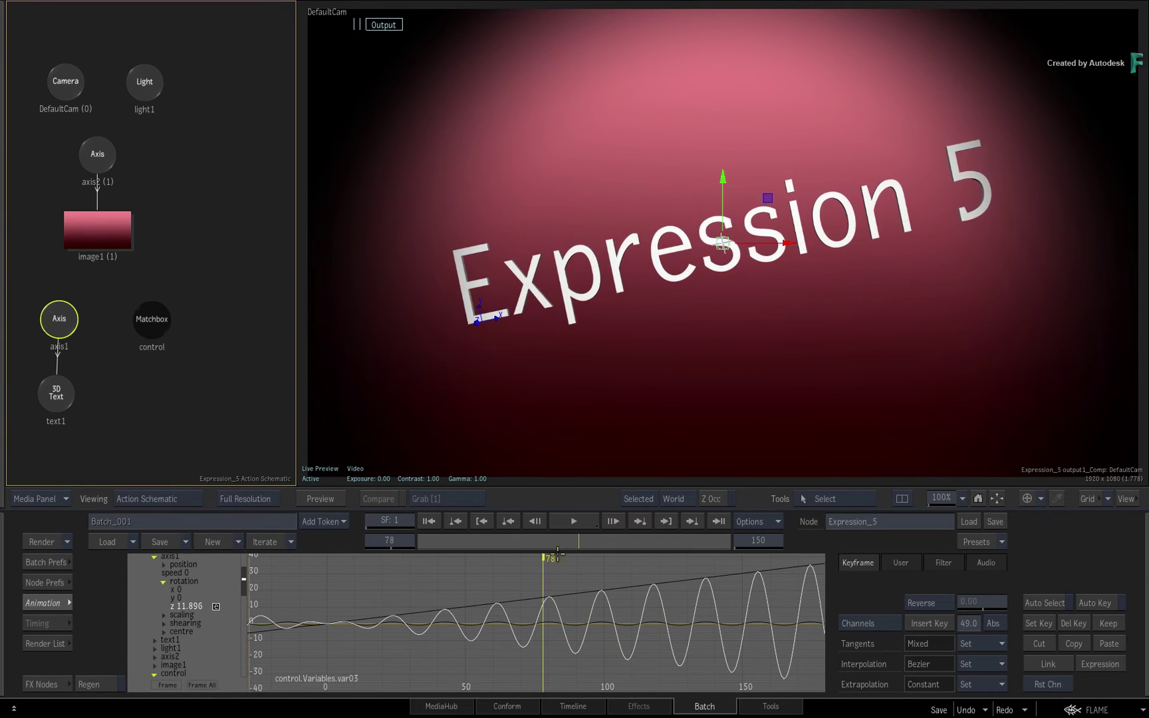
Reset control's var02 channel, enable Auto Key and key var02 at 0 on frame 1.
left_click(148, 325)
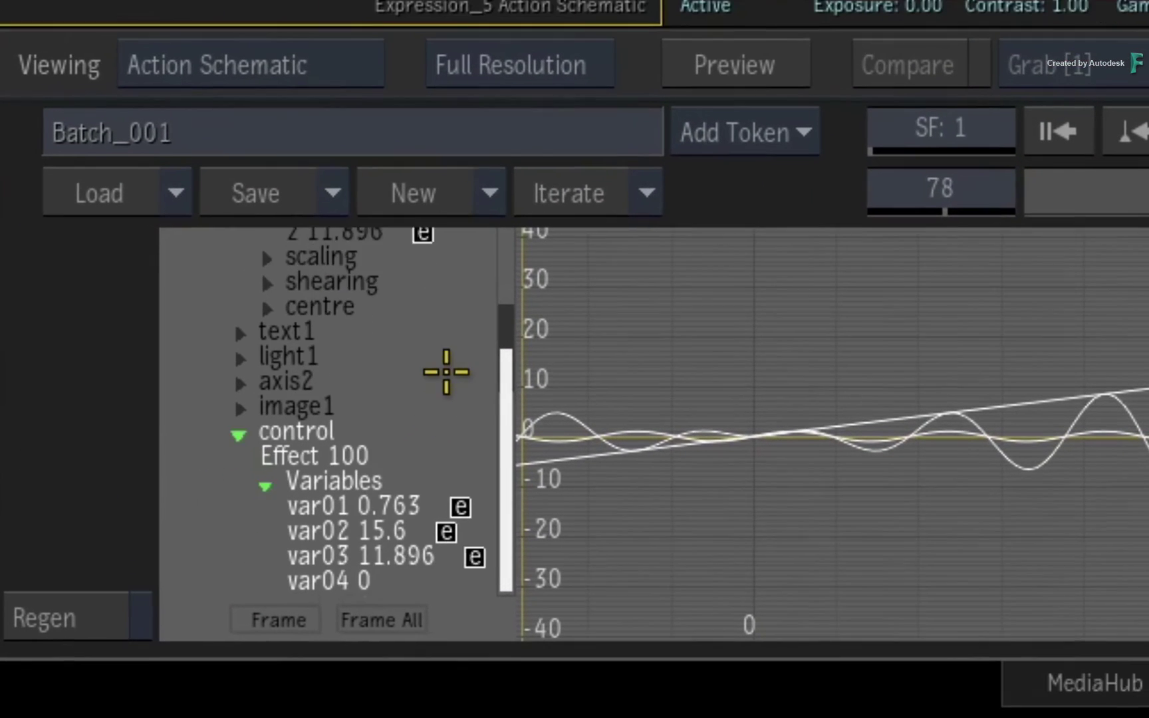
left_click_drag(224, 603, 222, 559)
left_click(301, 401)
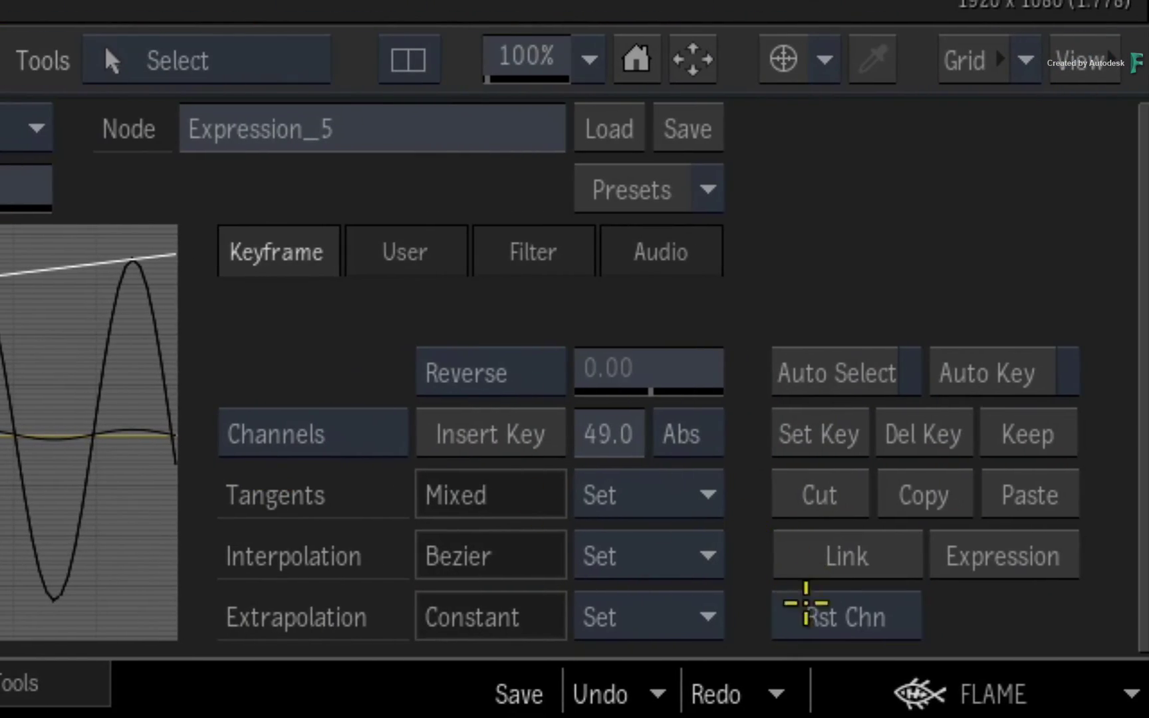
left_click(808, 607)
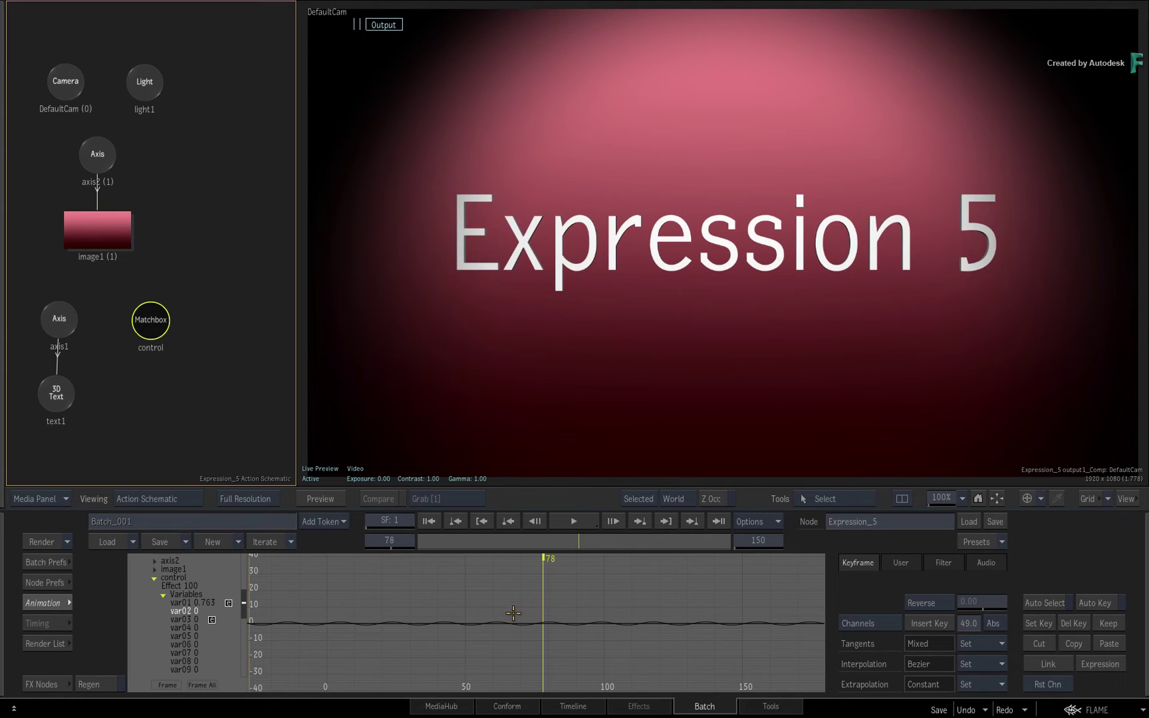
left_click(1097, 601)
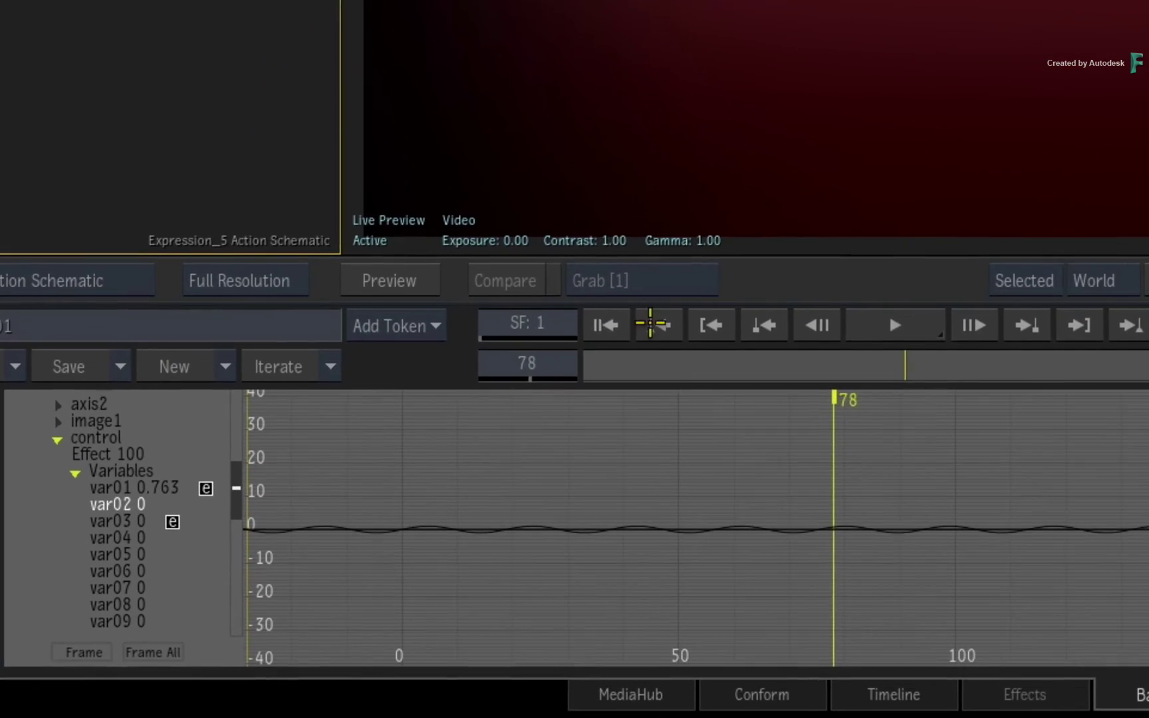
left_click(429, 522)
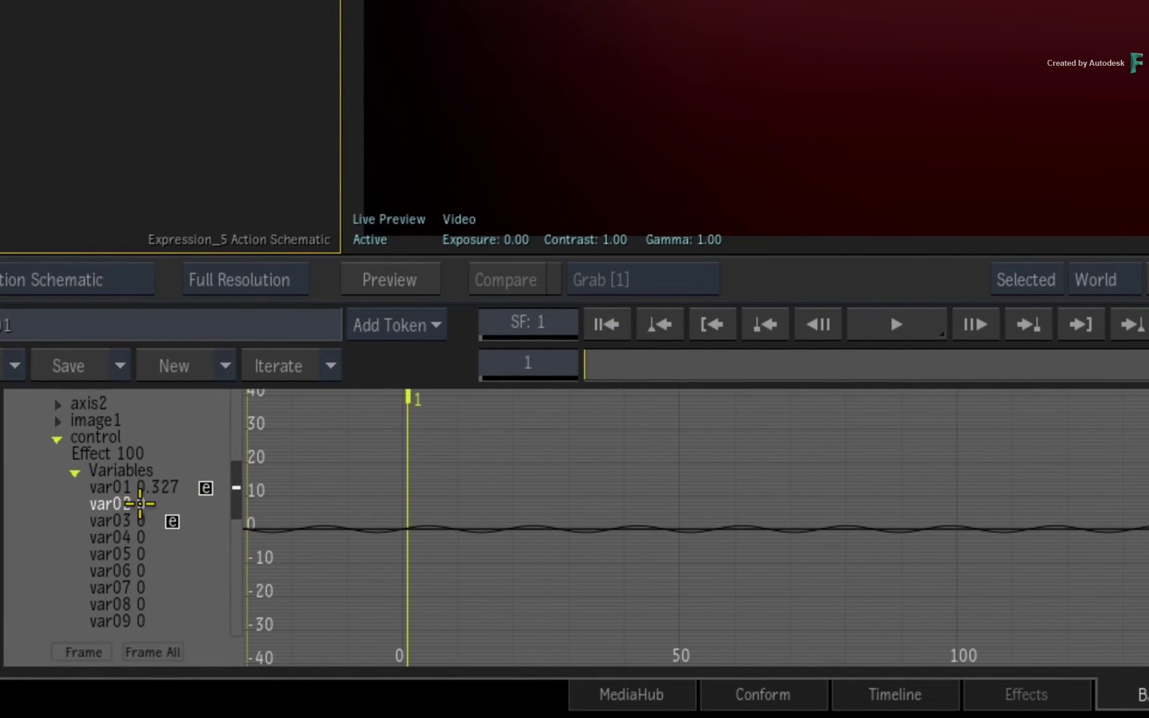
left_click(139, 505)
left_click(202, 444)
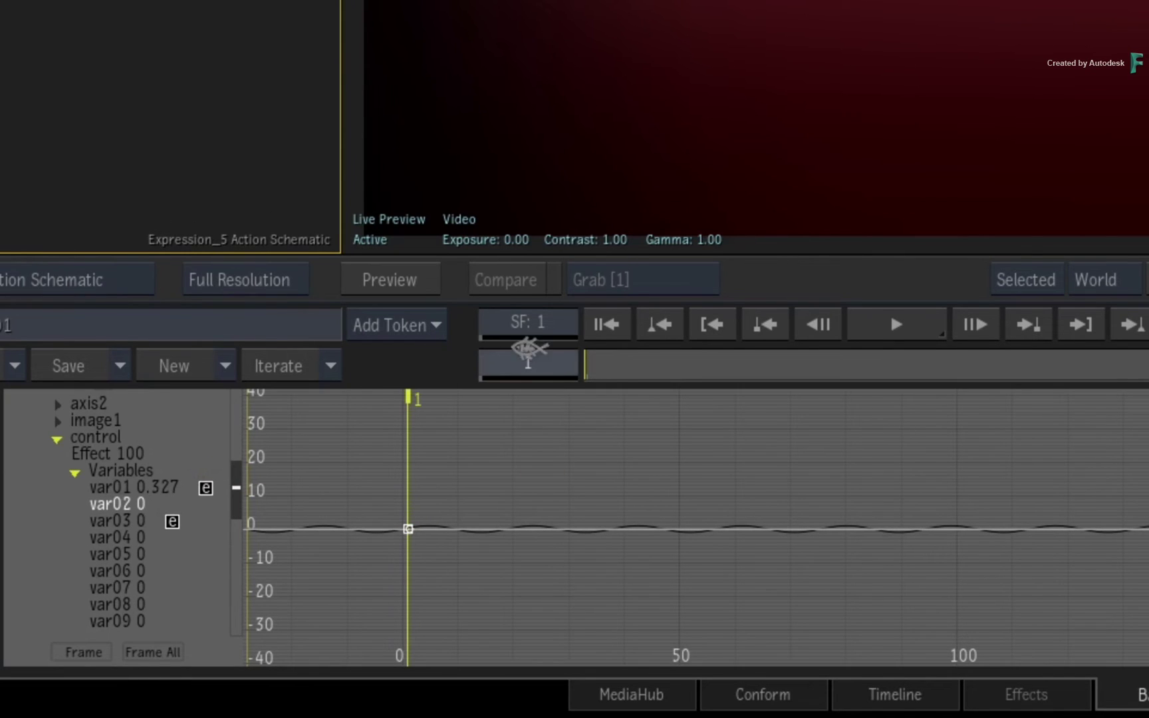
Key var02 to 20 at frame 50.
left_click(535, 364)
left_click(503, 241)
left_click(509, 326)
left_click(600, 305)
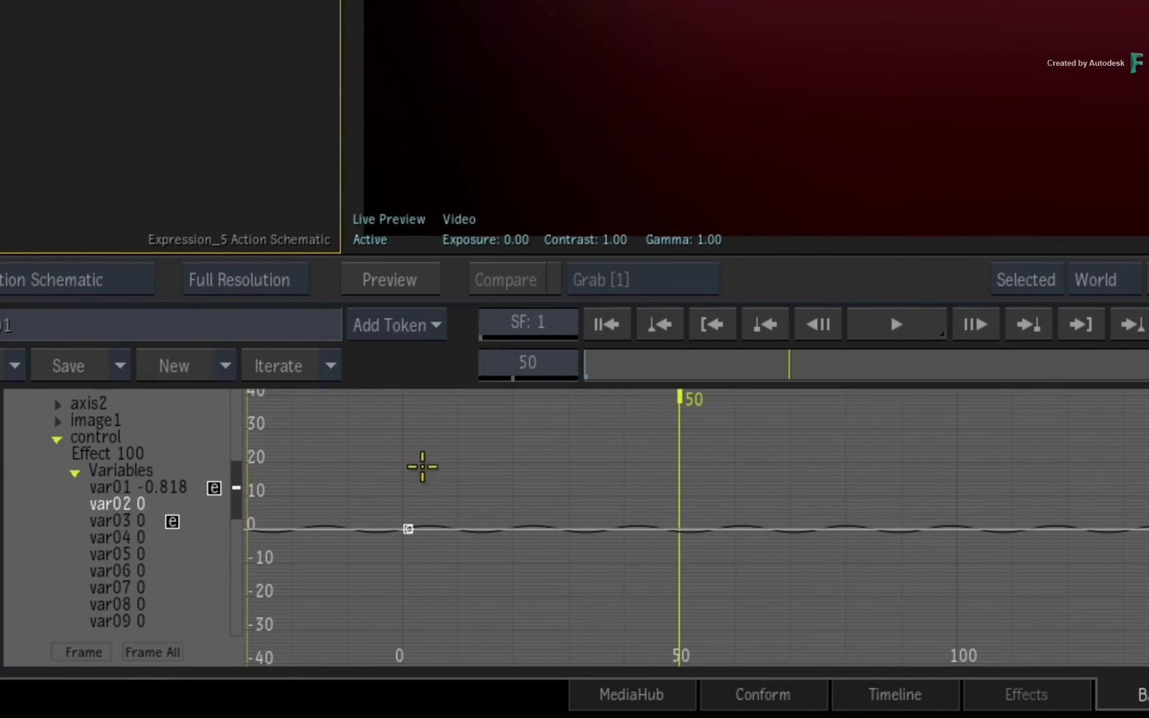
left_click(146, 505)
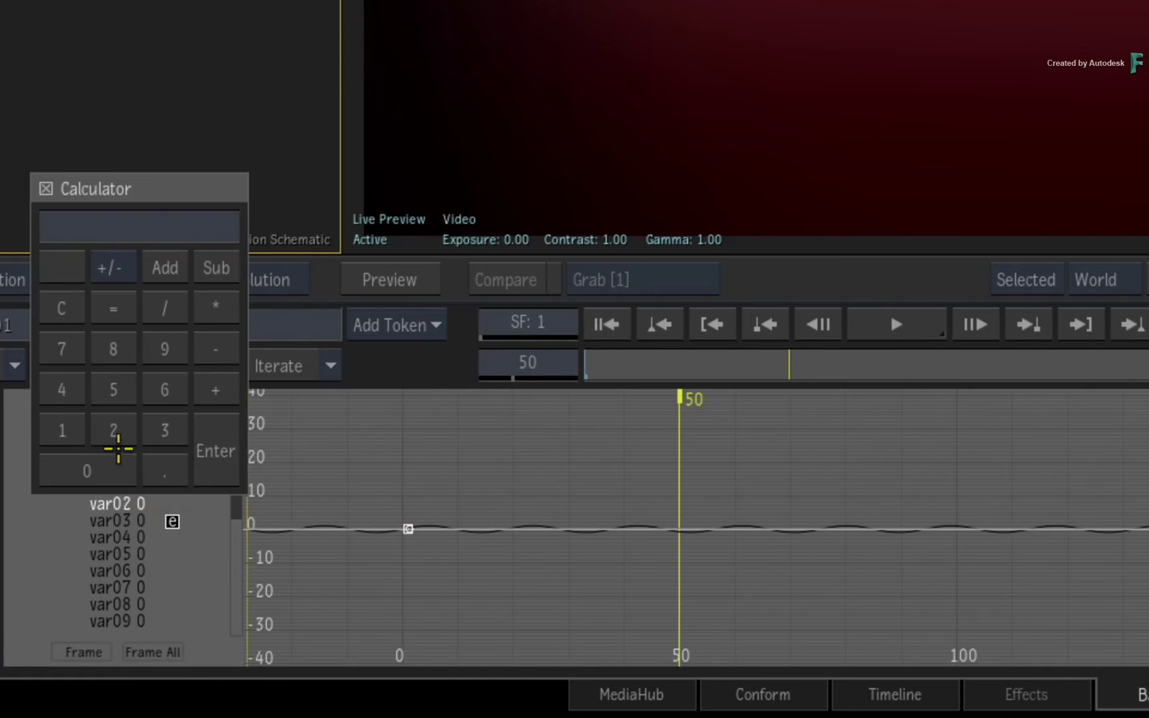
left_click(114, 433)
left_click(108, 469)
left_click(210, 449)
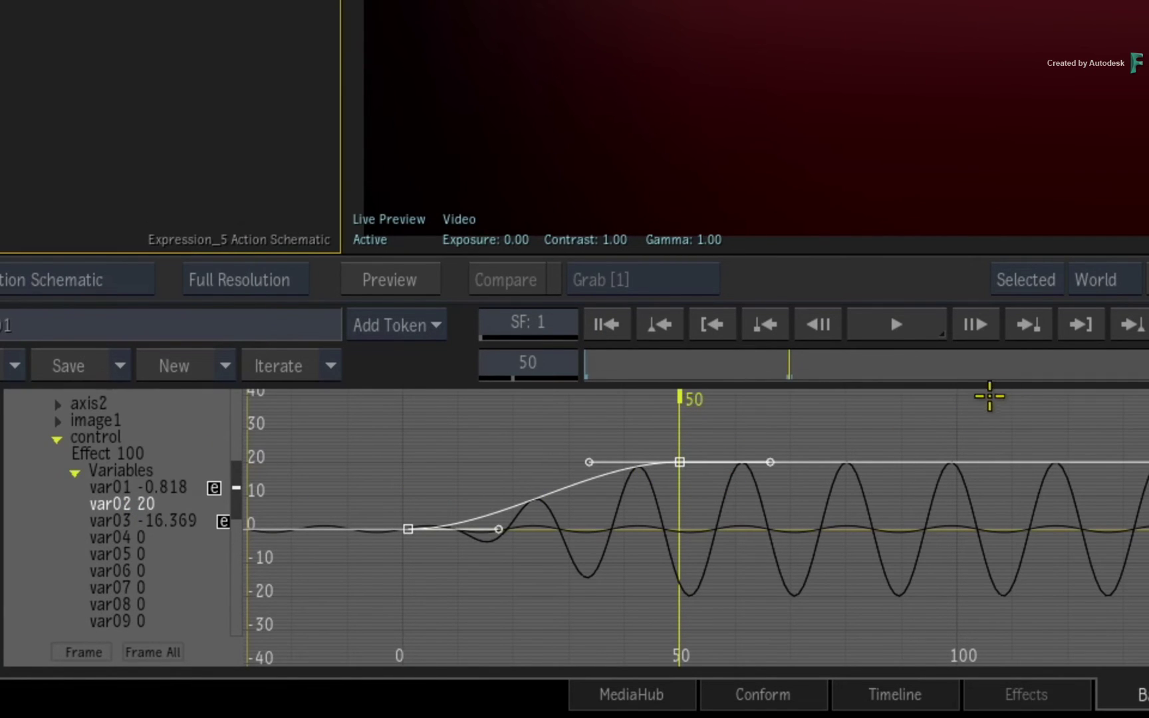
Add a var02 key at frame 100 holding 20 and set the keys to Linear interpolation.
left_click_drag(803, 362, 998, 360)
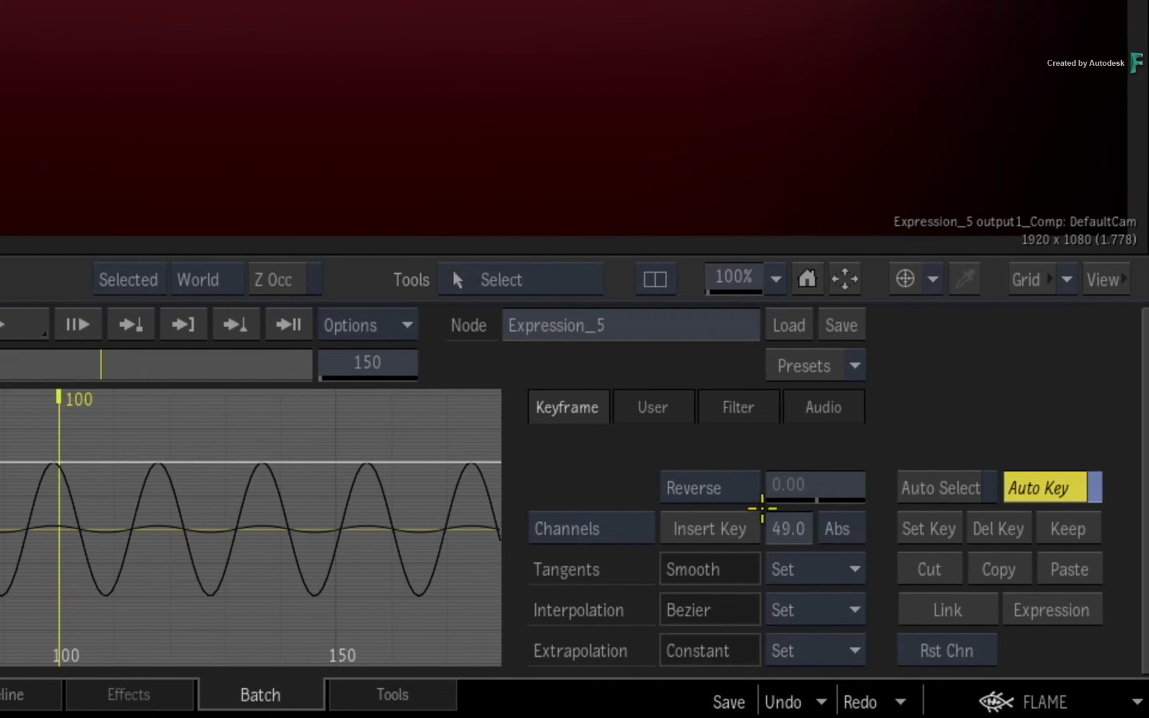
left_click(929, 528)
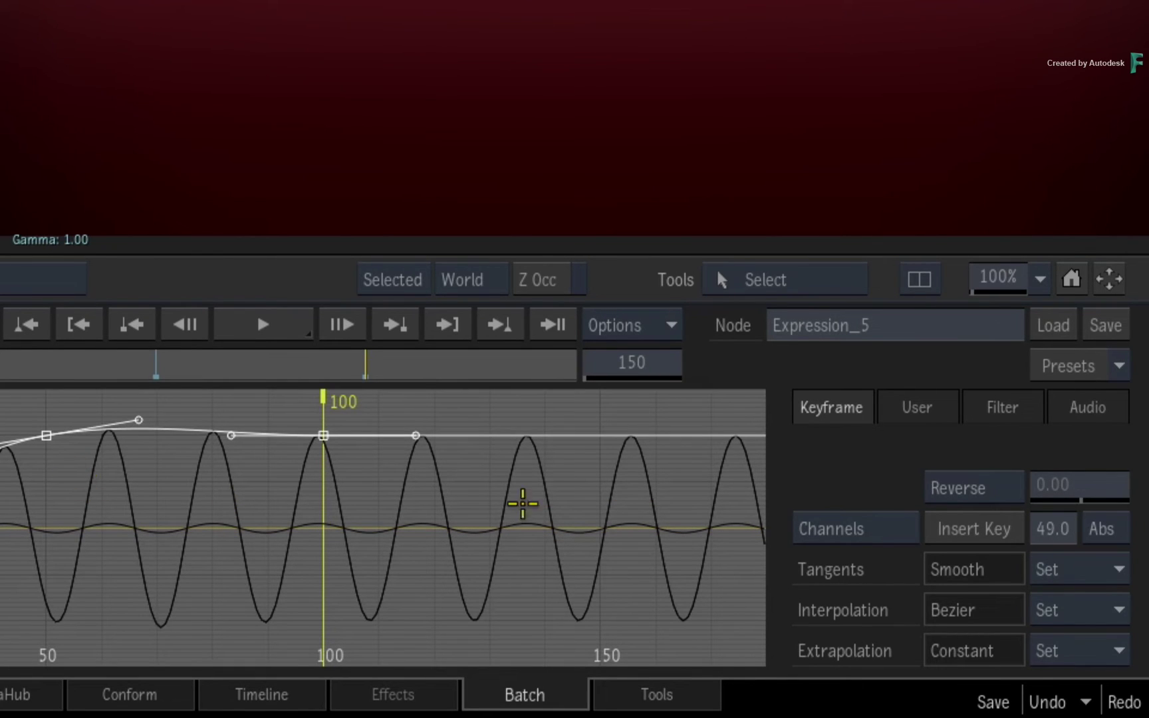
left_click(1104, 610)
left_click(1096, 541)
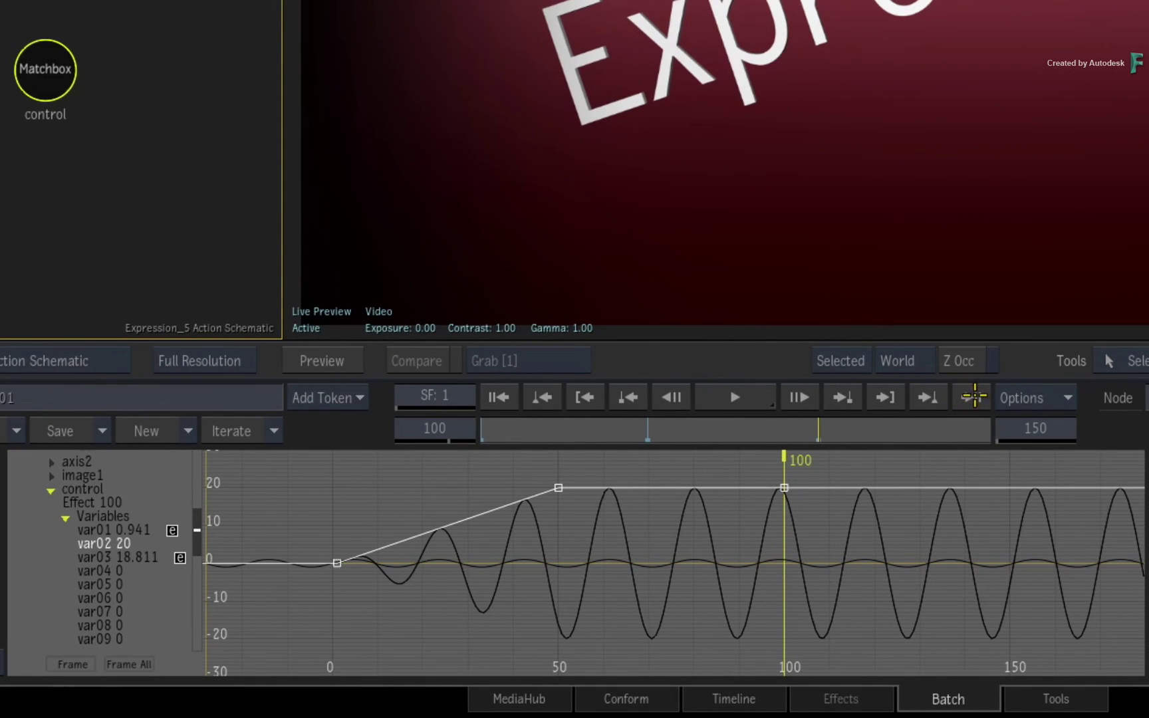
Key var02 back to 0 at frame 150 and view var03's resulting curve.
left_click(973, 397)
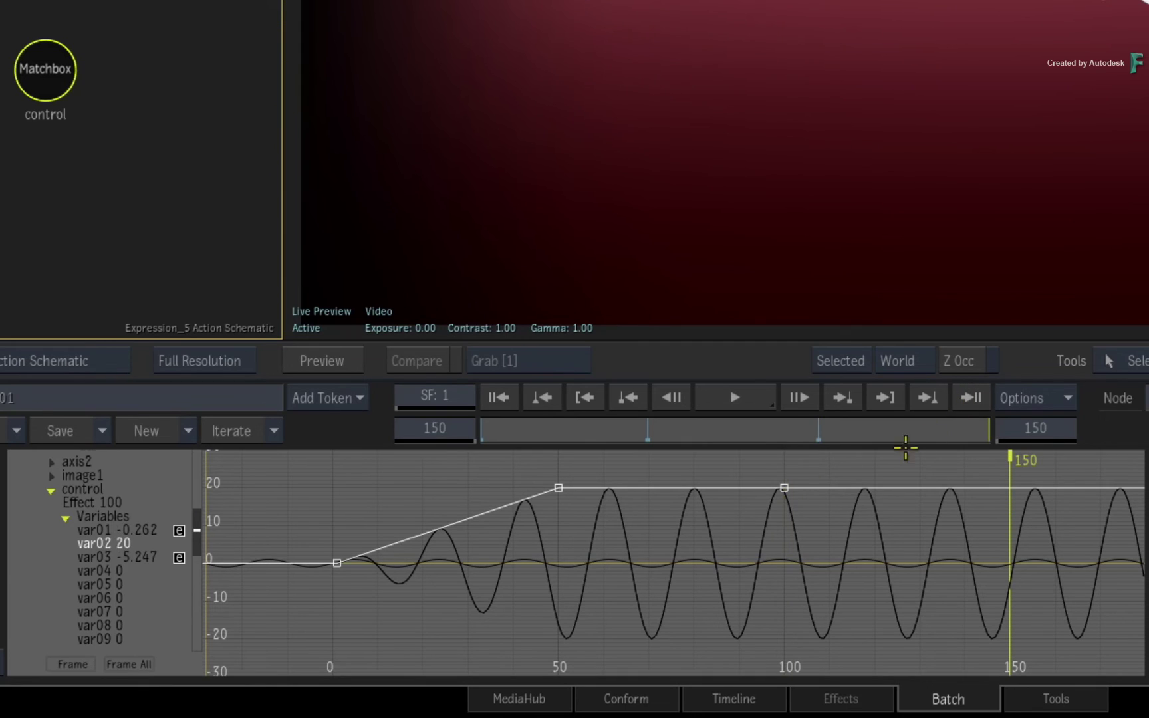
left_click(123, 544)
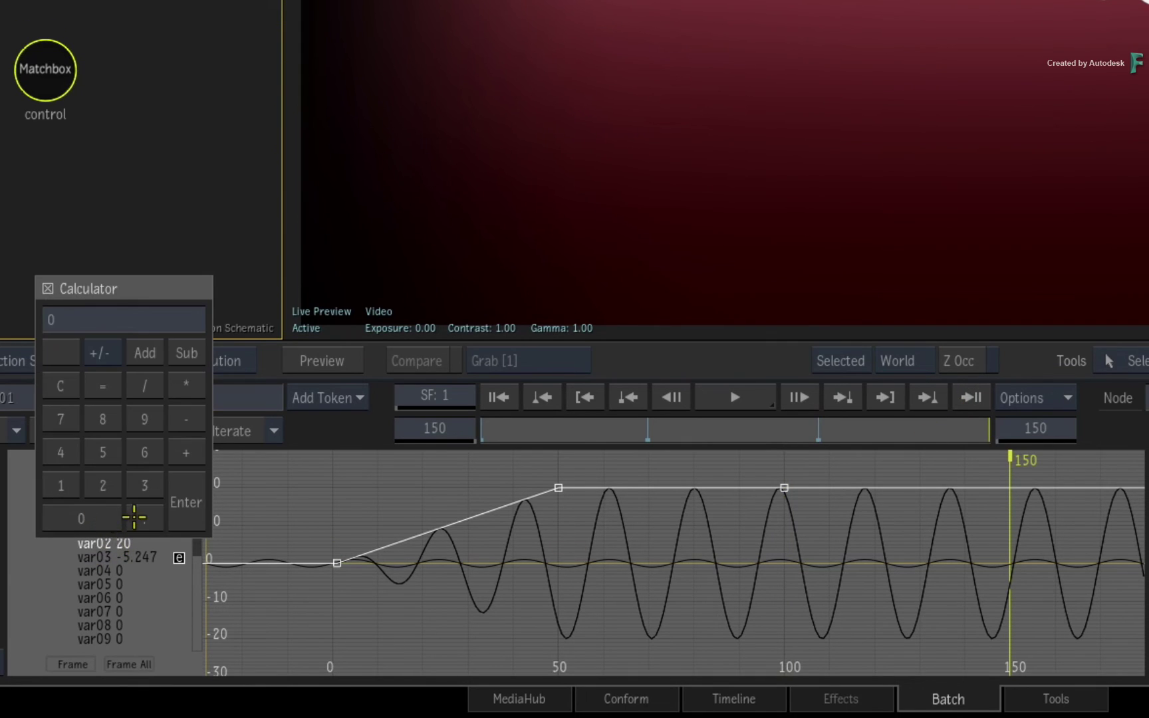
left_click(175, 504)
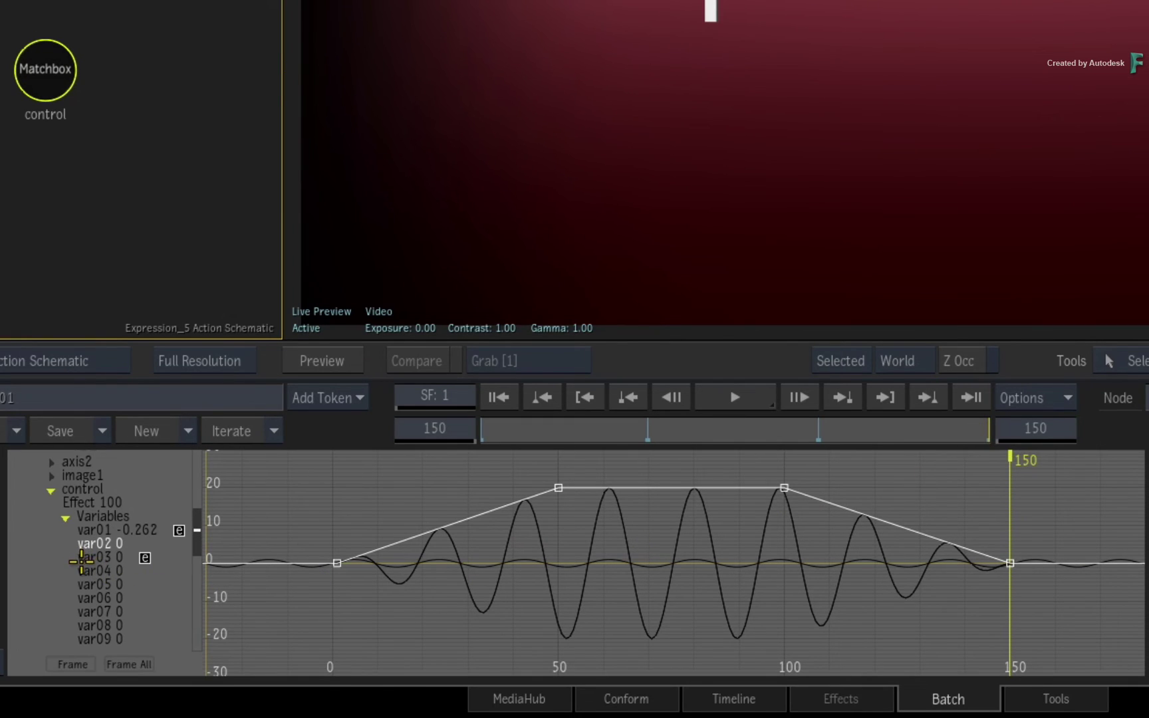
left_click(83, 558)
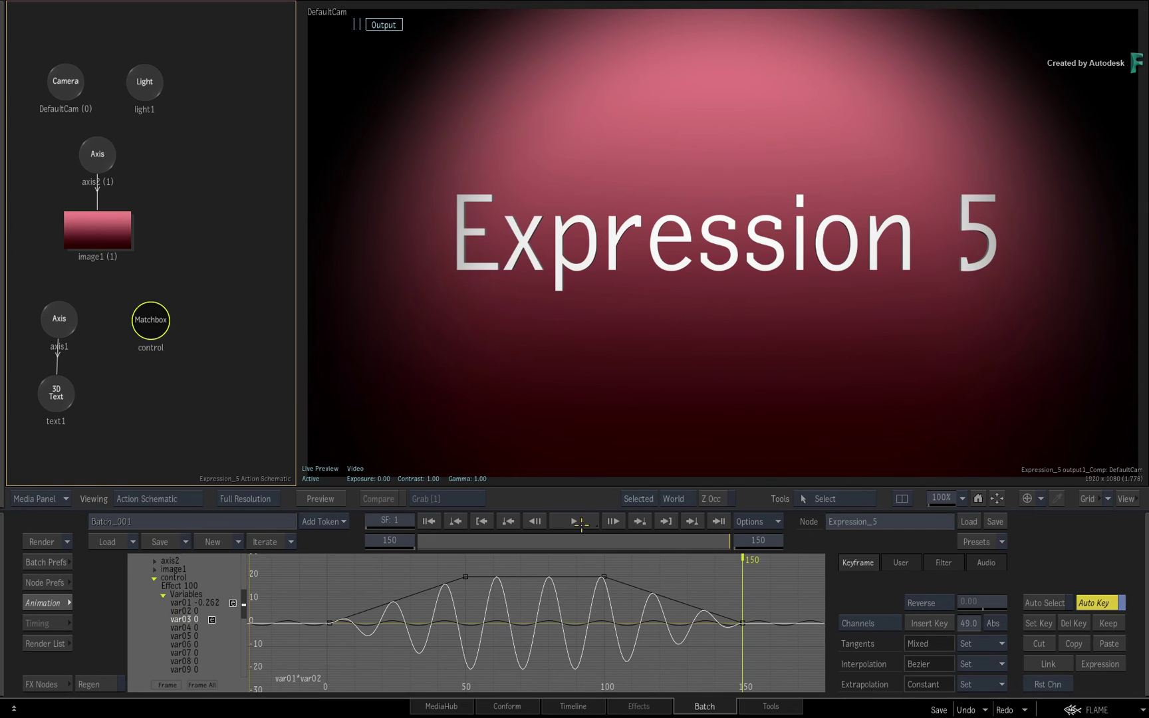
left_click(580, 523)
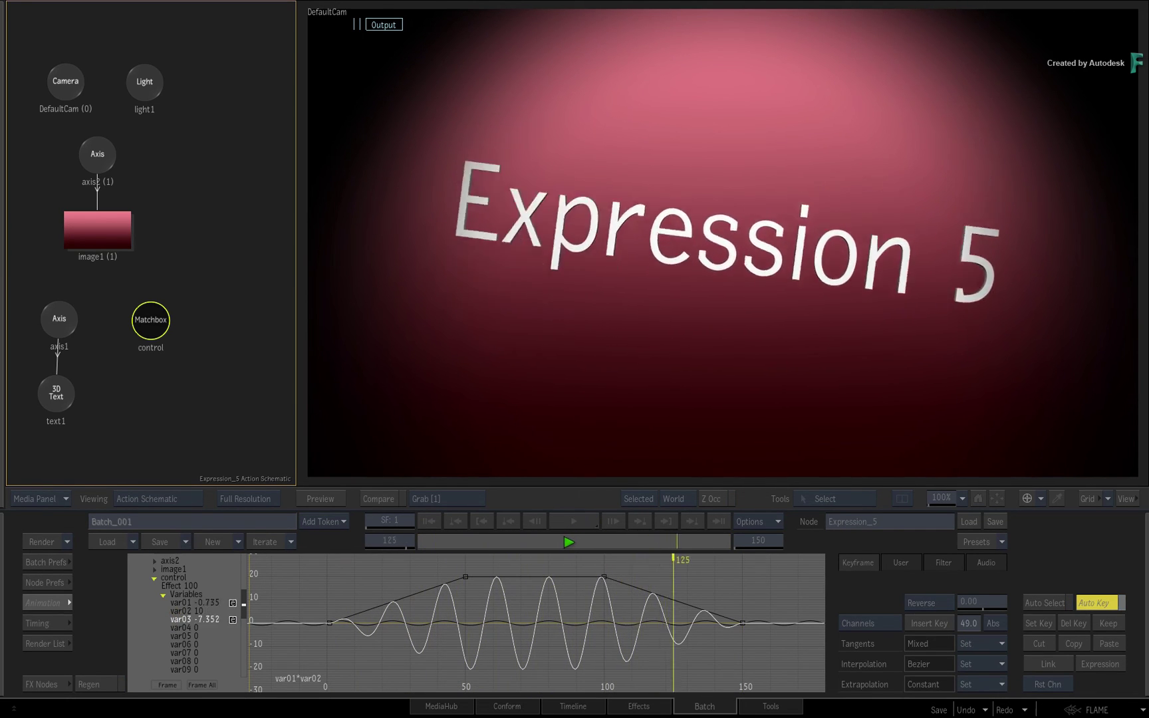
left_click_drag(713, 539, 355, 563)
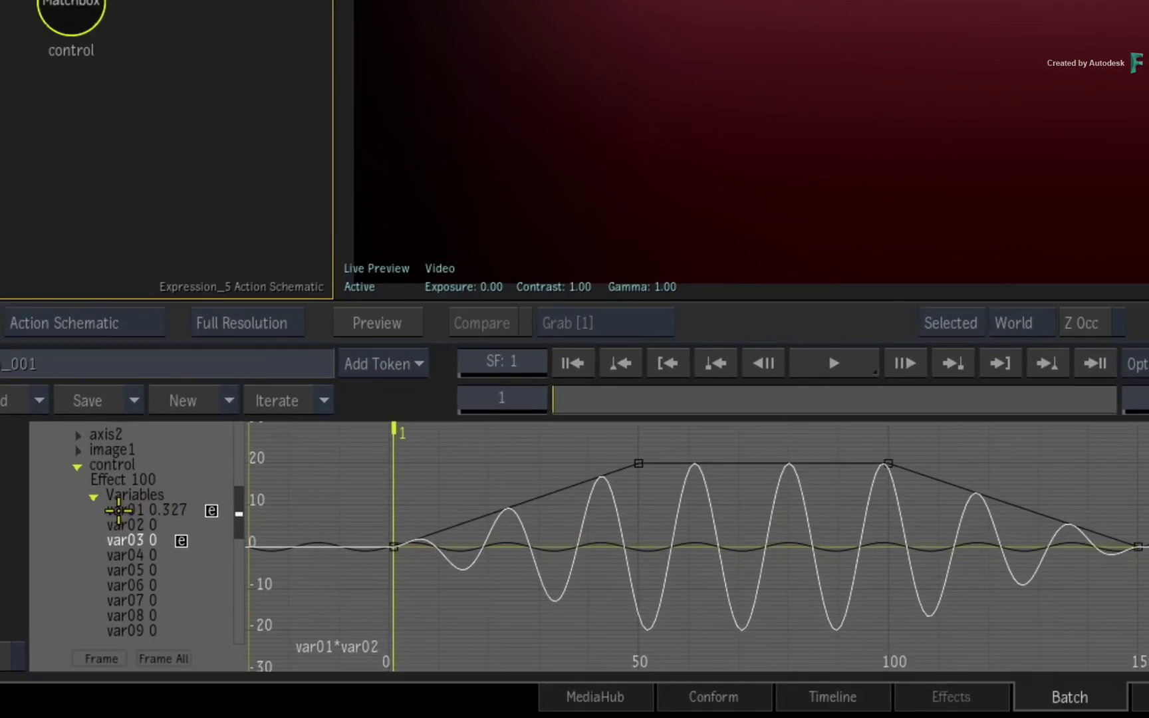
Change var01's expression from sin(frame/3) to sin(frame) for faster rocking.
left_click(184, 602)
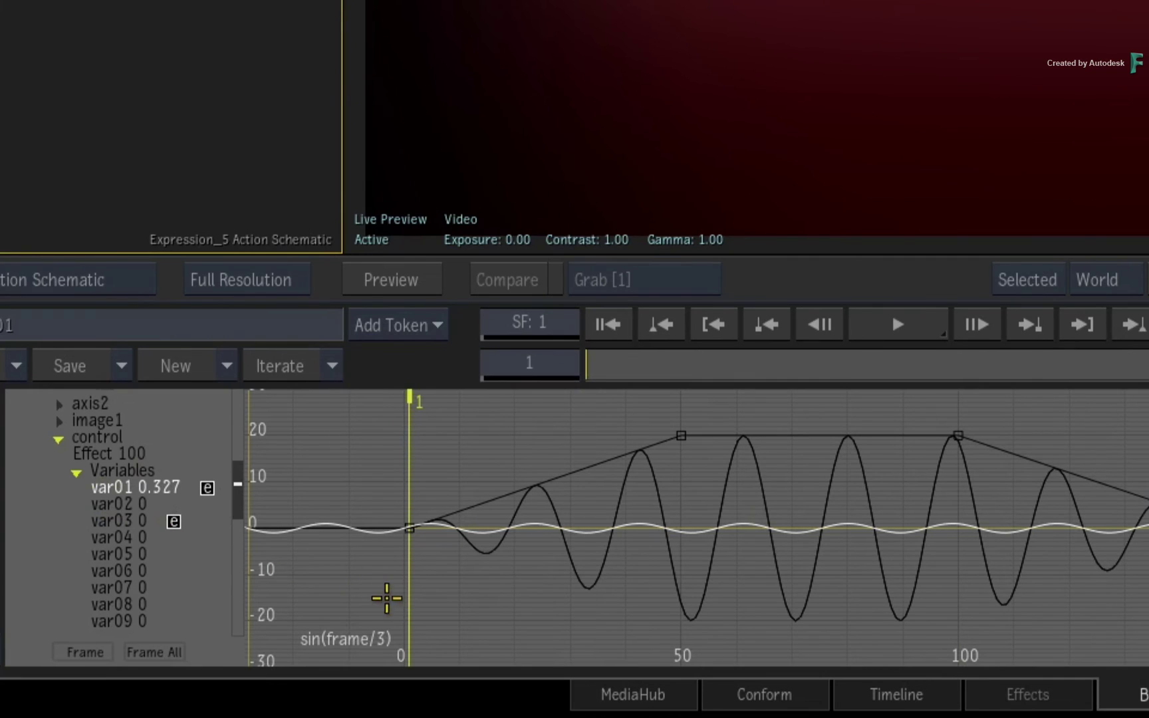
left_click(397, 608)
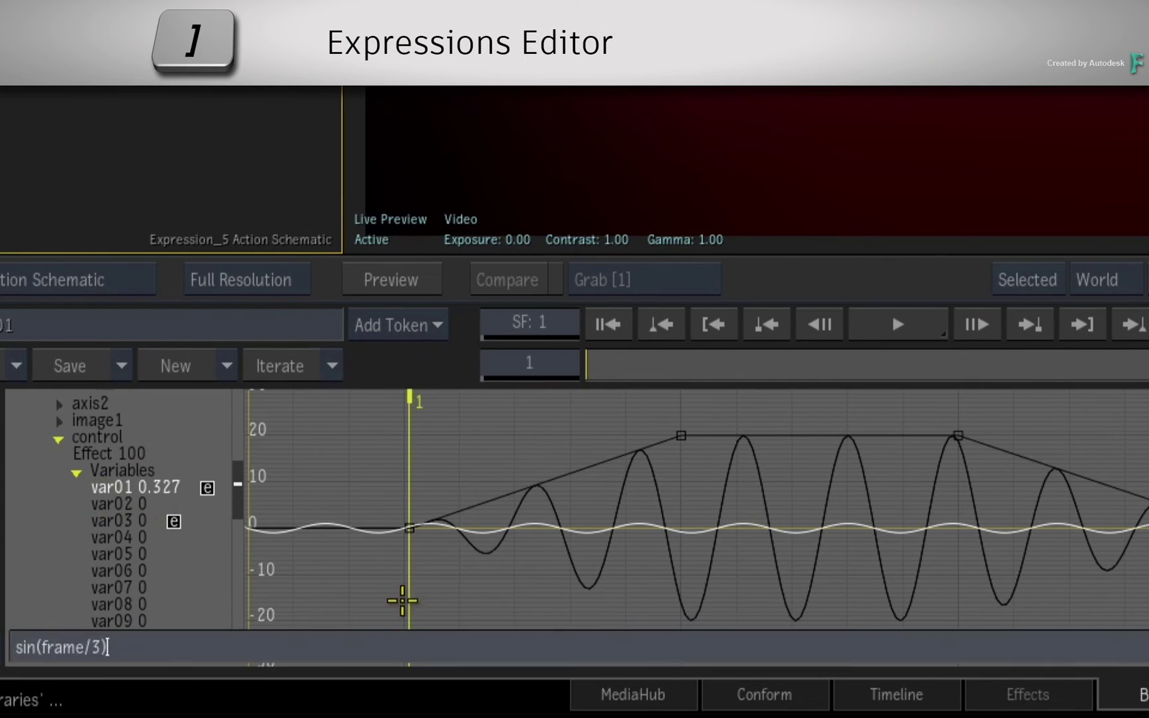
key("BackSpace")
key("Return")
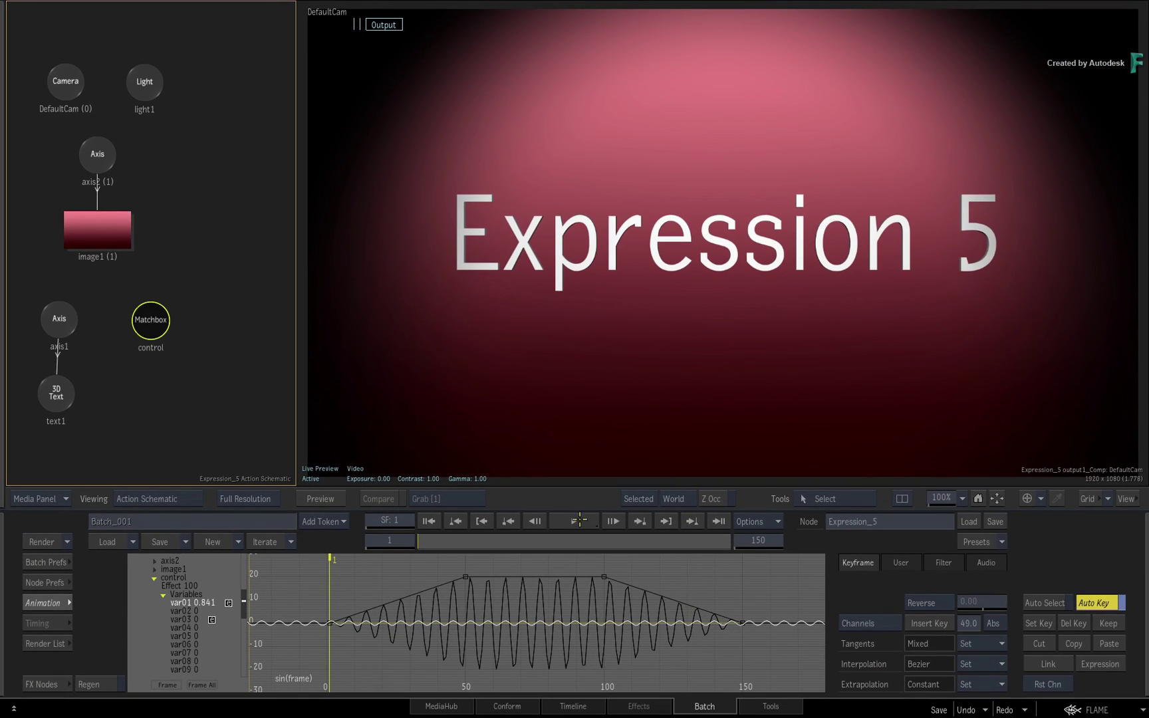
left_click(575, 521)
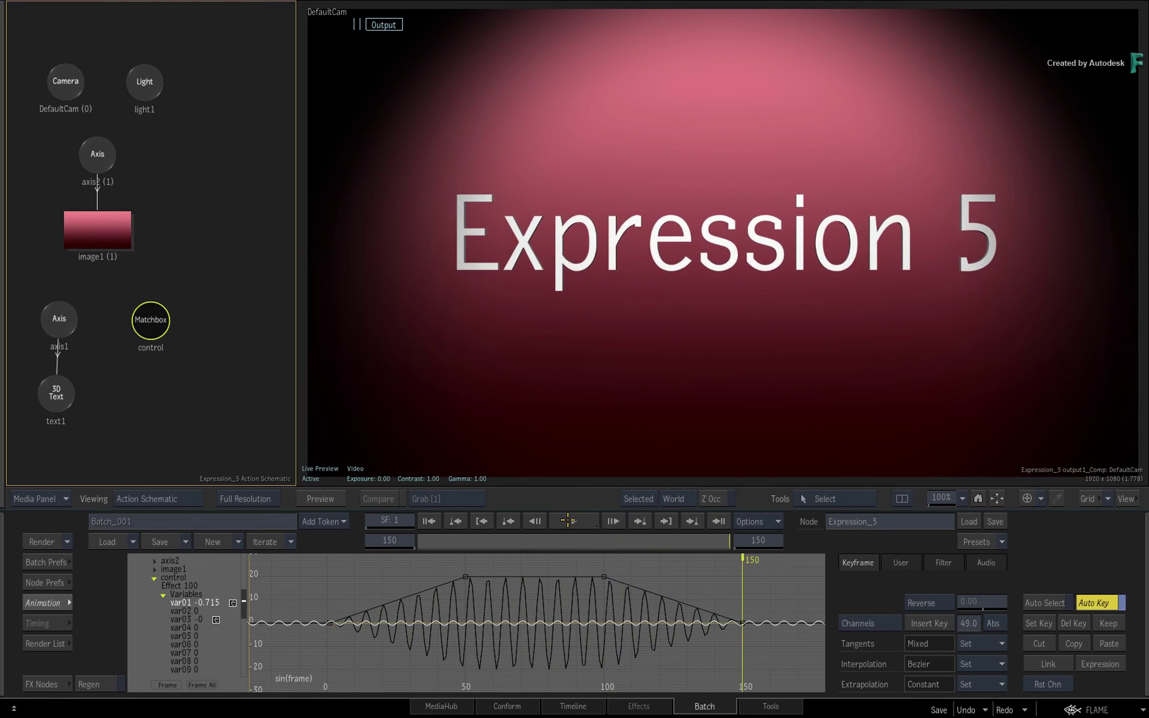
left_click(568, 520)
left_click(565, 520)
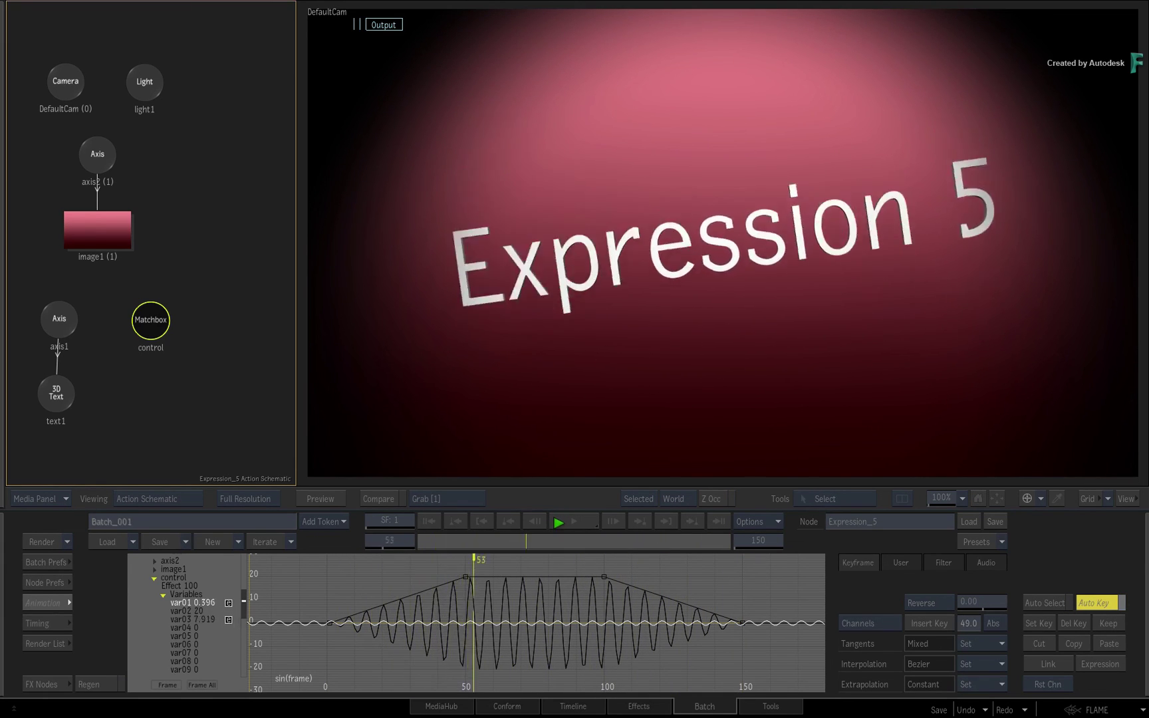